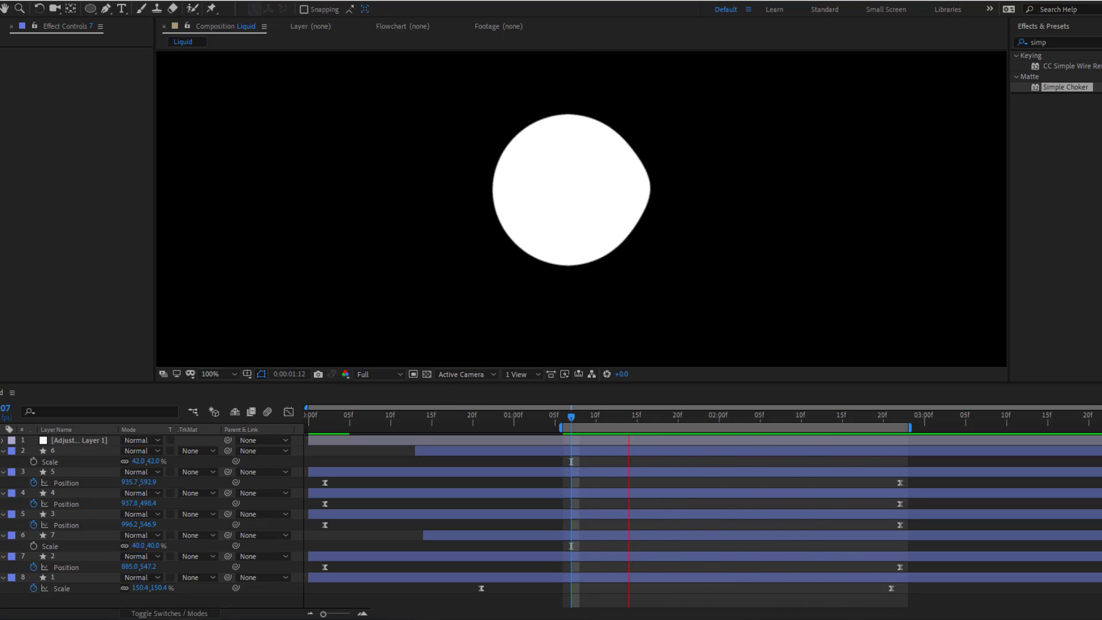
Select every layer of the old composition before starting the fresh Liquid project
key(ctrl+a)
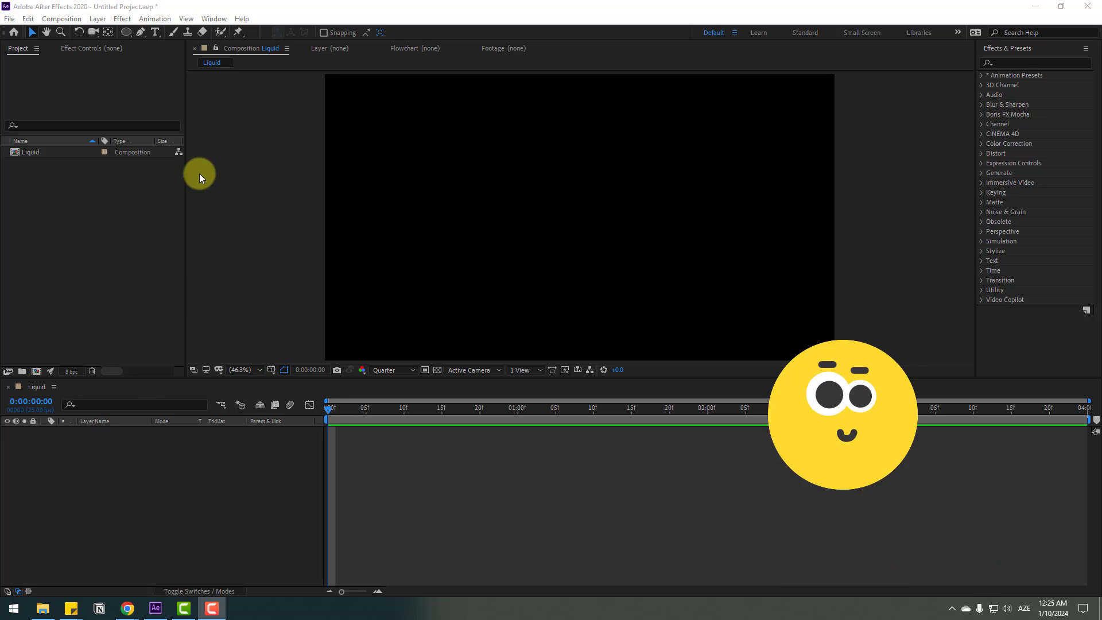
Draw a white circle near the composition centre with the Ellipse Tool
click(127, 33)
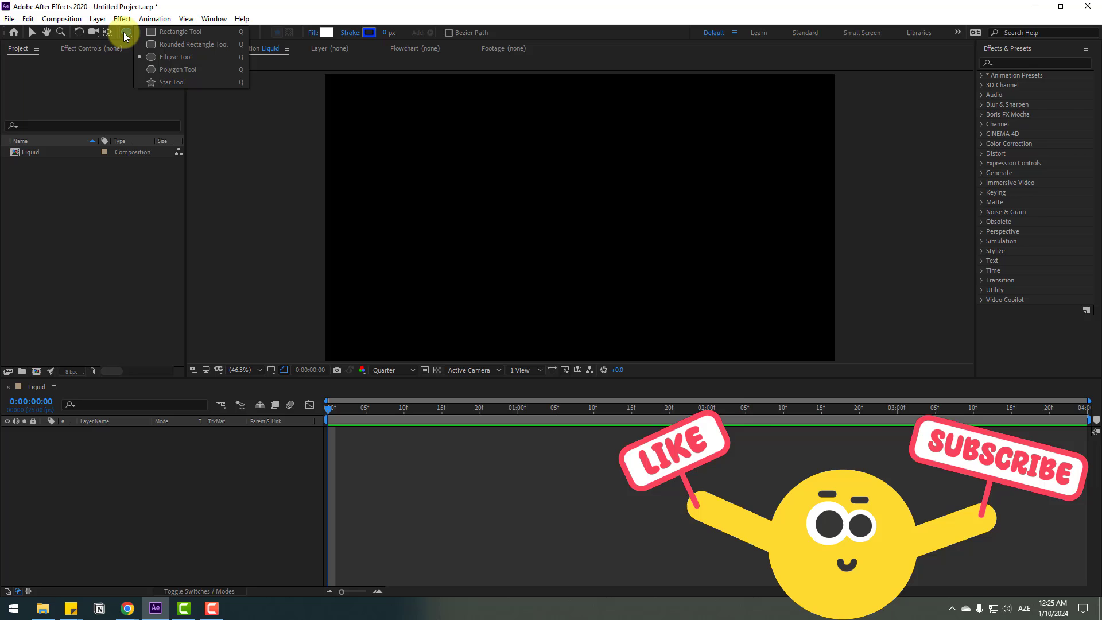
click(166, 58)
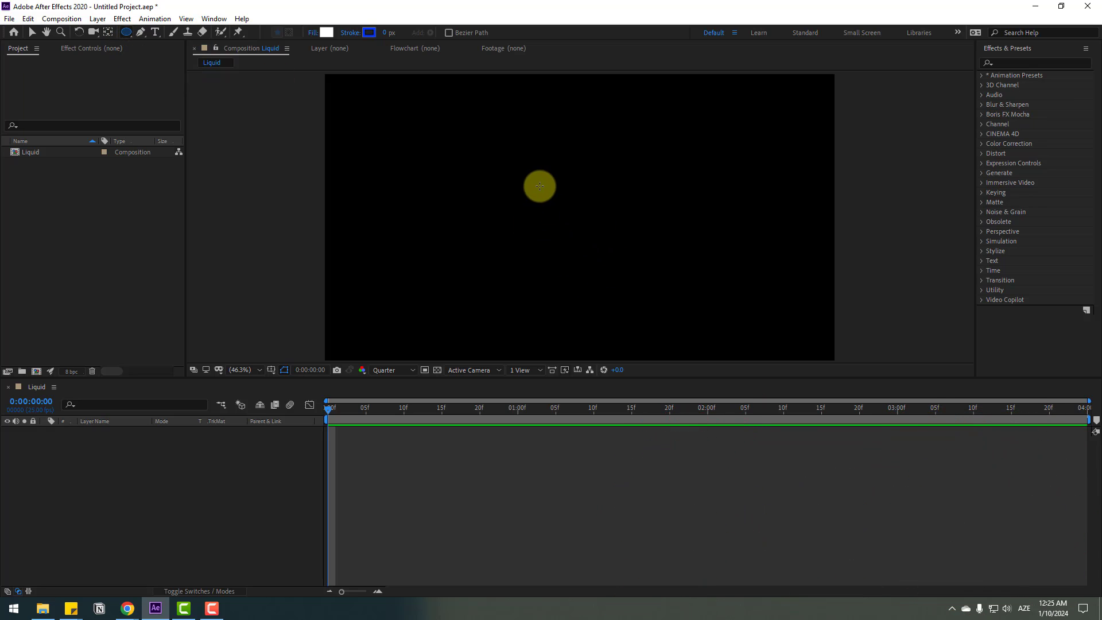
drag(540, 185, 592, 244)
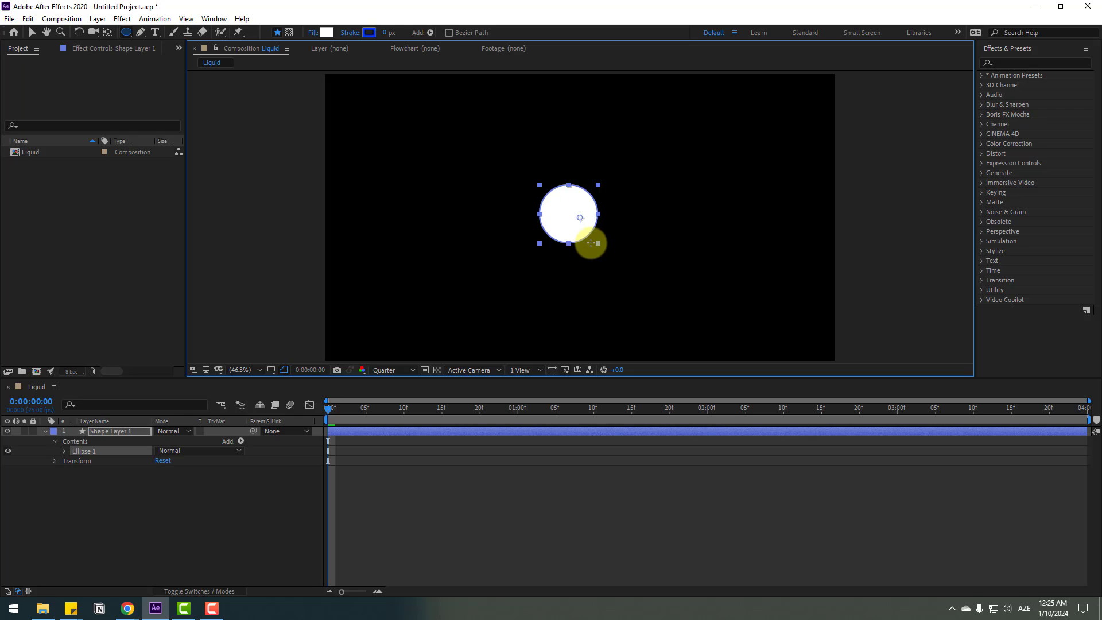
click(32, 32)
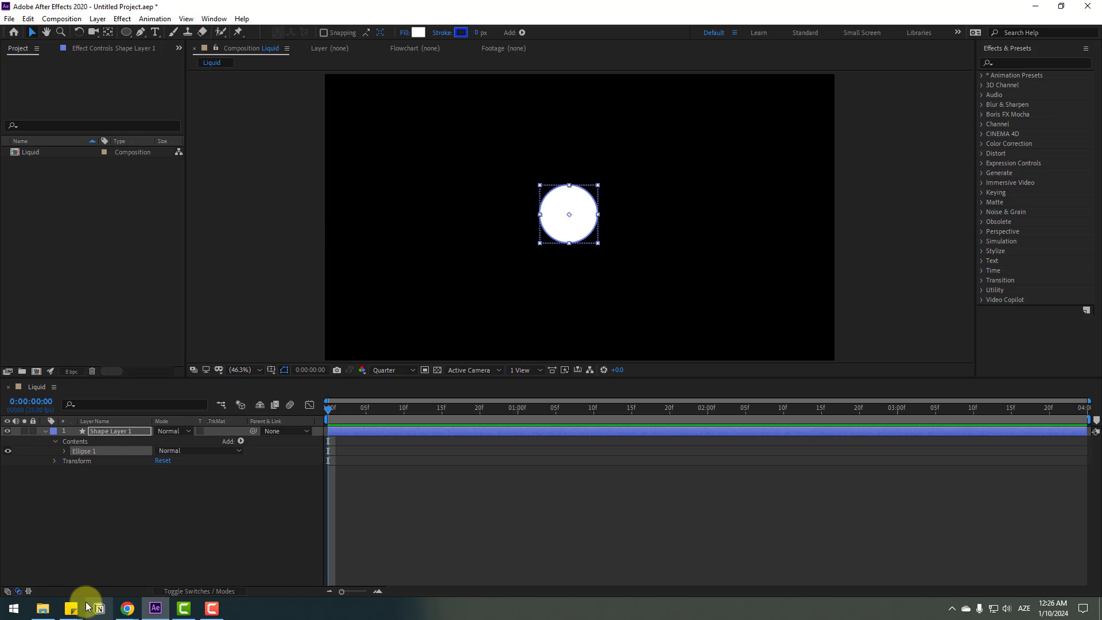
Rename the circle's shape layer to 1
click(99, 560)
click(112, 435)
key(Return)
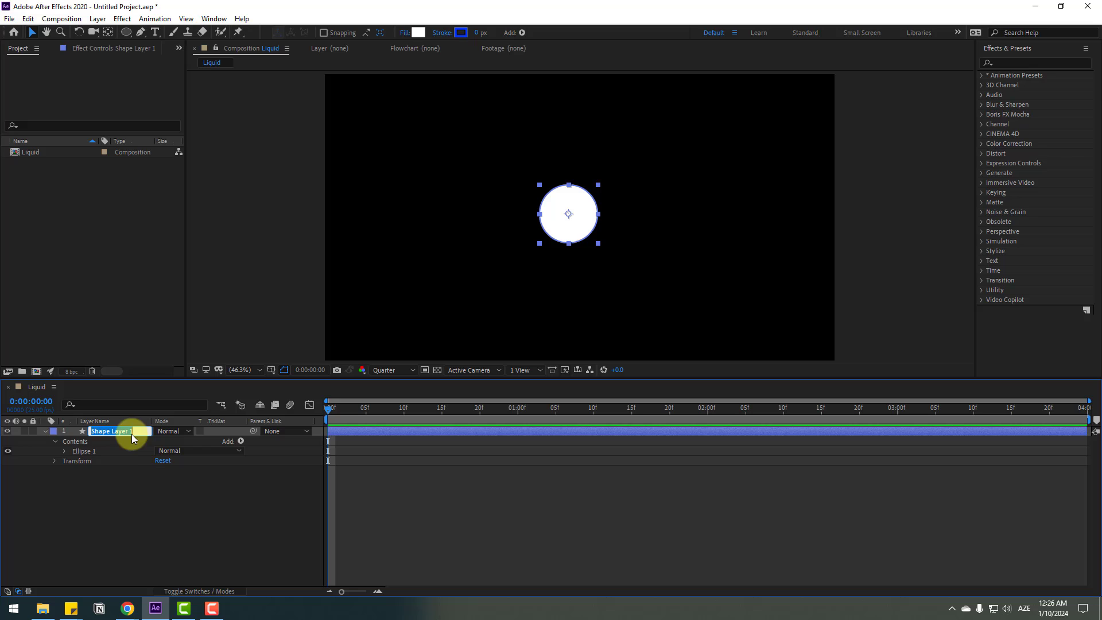
text(1)
click(43, 431)
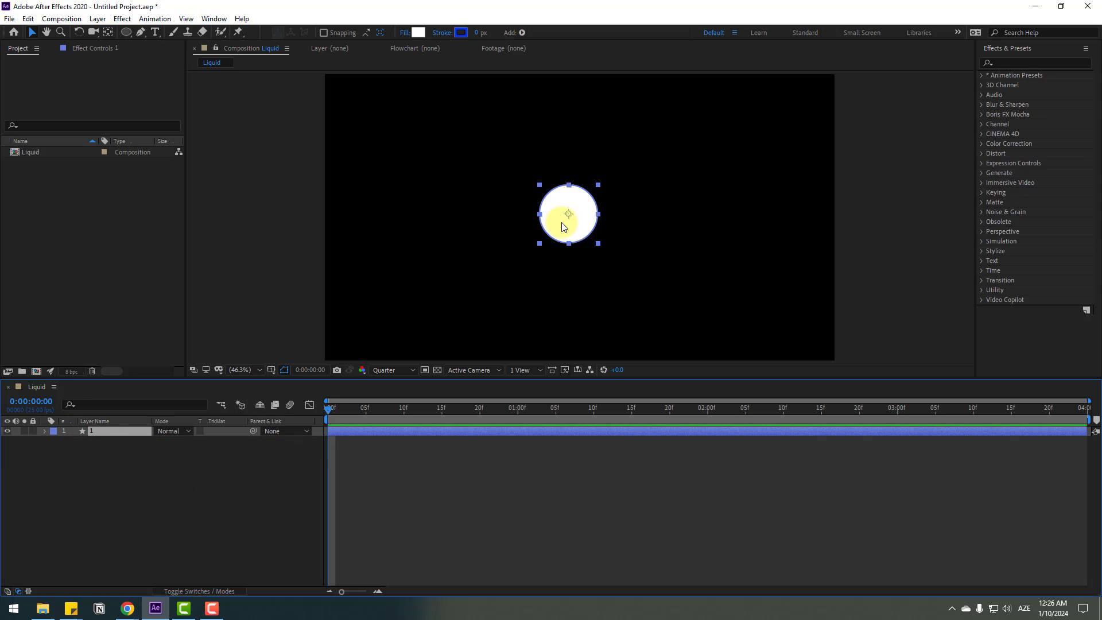
click(132, 469)
click(97, 432)
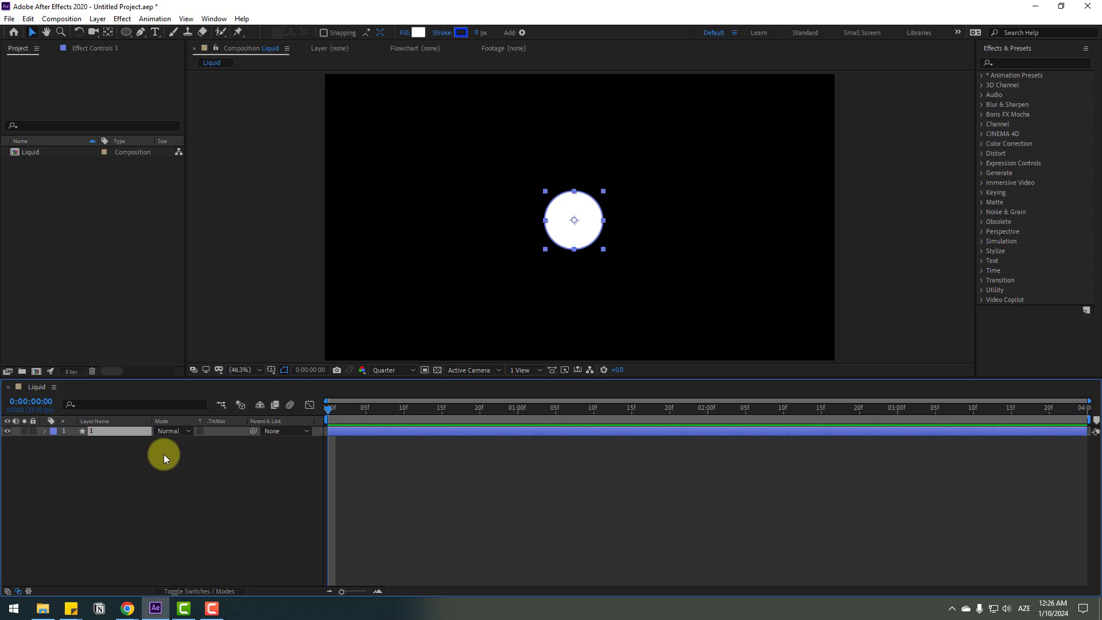
Duplicate the circle, scale the copy to 66% and centre it inside the original
key(ctrl+d)
drag(571, 226, 493, 220)
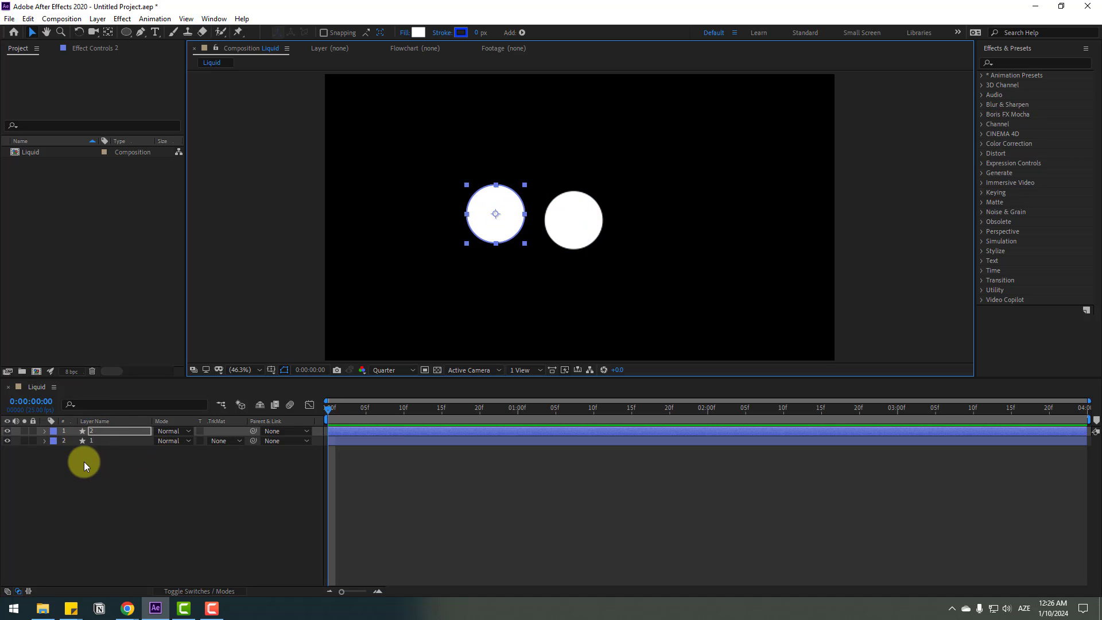
click(94, 435)
key(s)
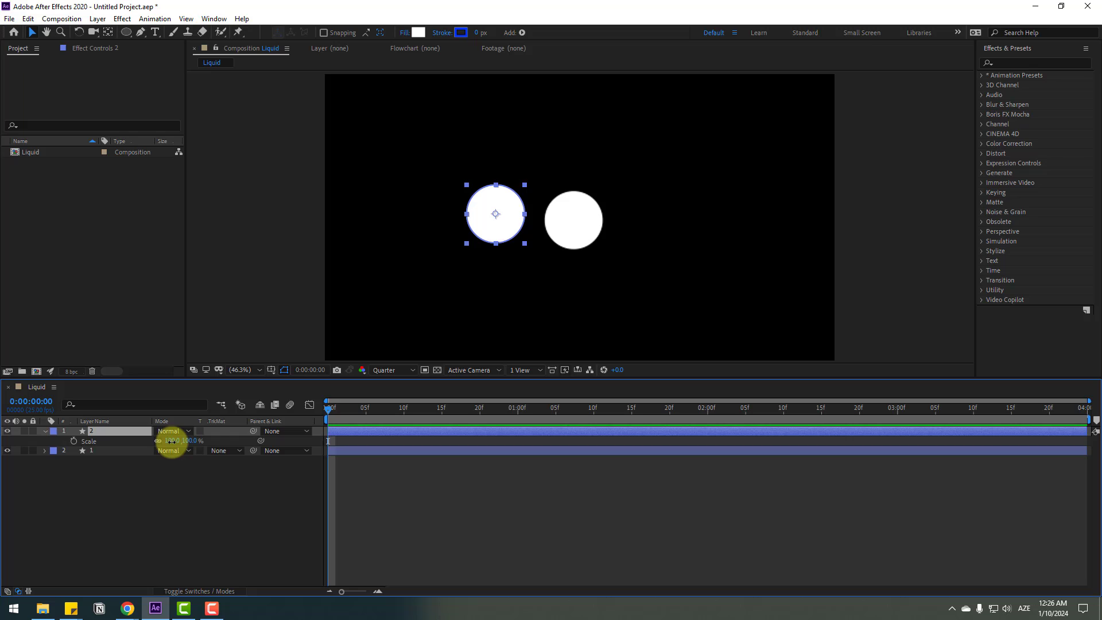
drag(172, 442, 155, 442)
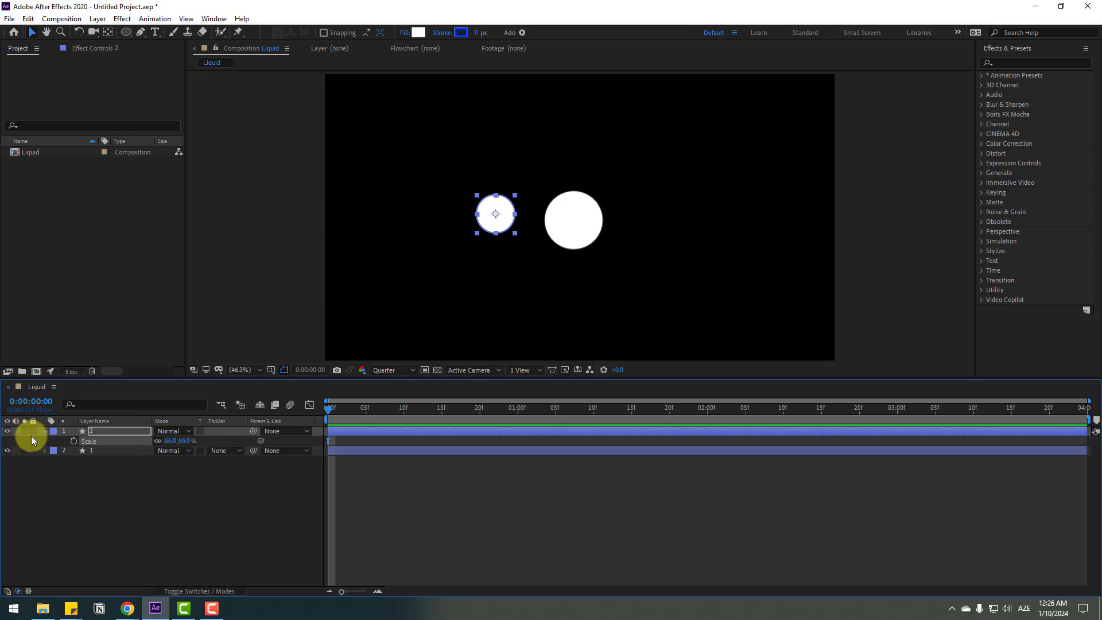
click(45, 432)
click(86, 432)
drag(513, 210, 592, 216)
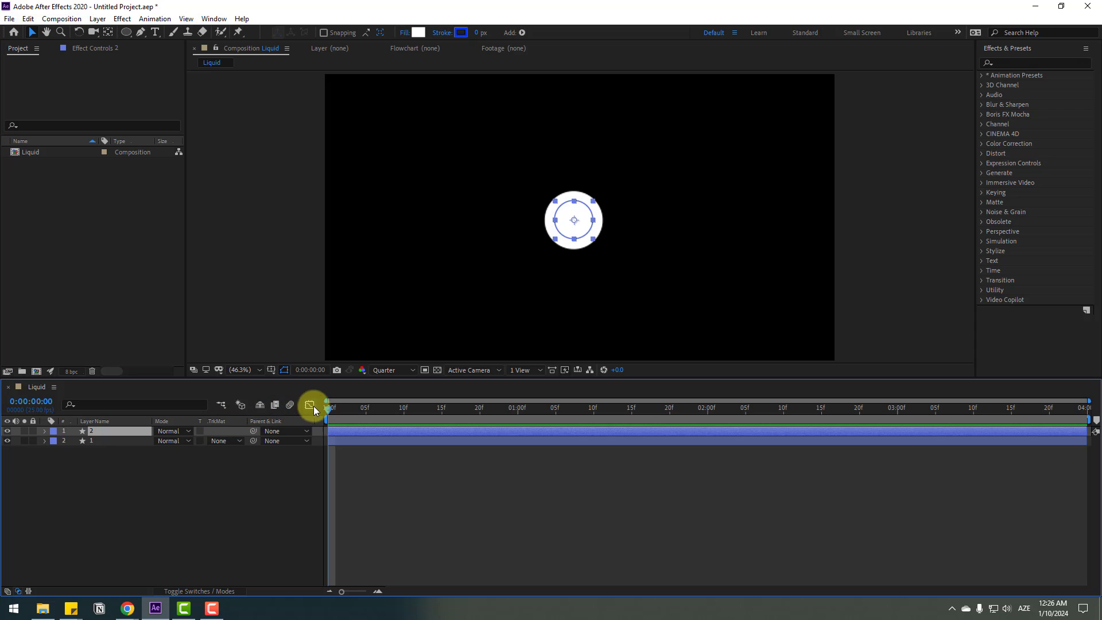
Duplicate the small circle until copies 2–5 exist
key(ctrl+d)
key(ctrl+d)
key(ctrl+d)
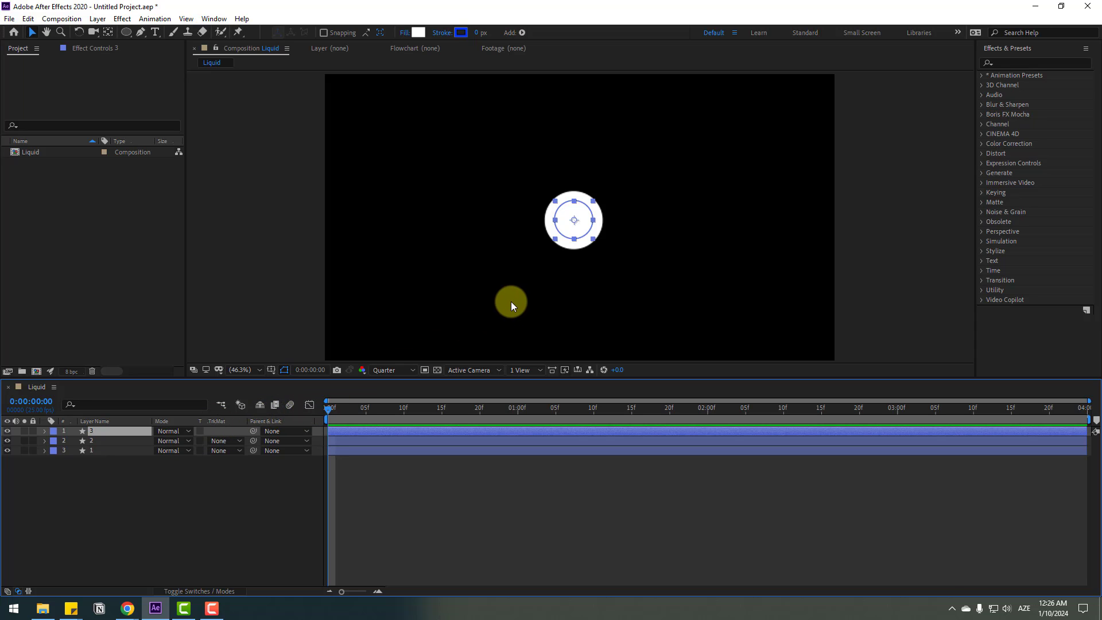
key(ctrl+z)
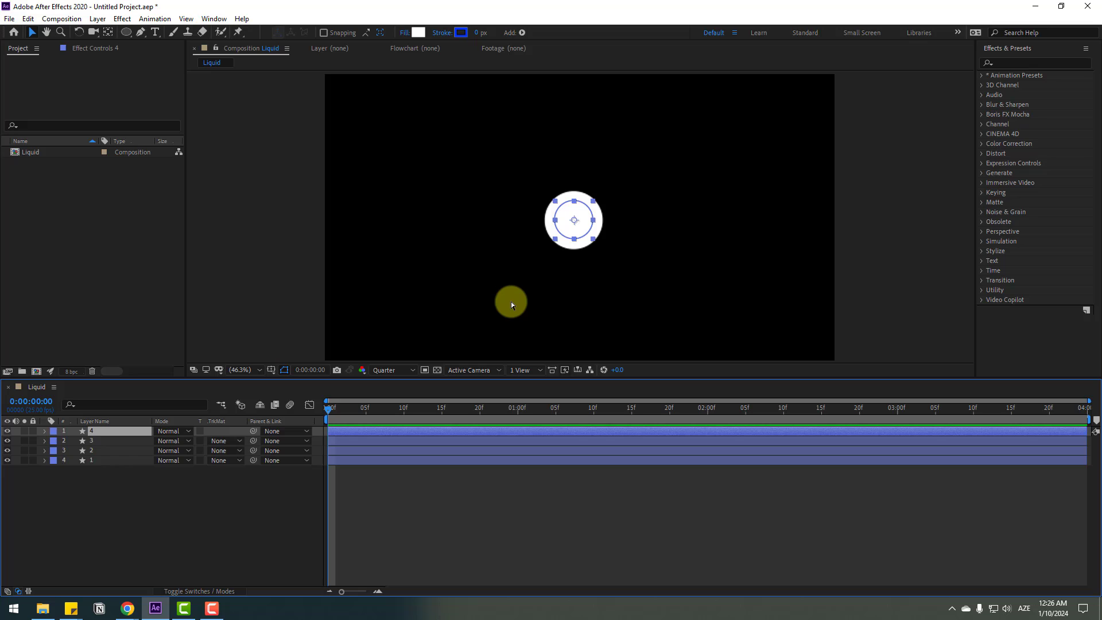
key(ctrl+d)
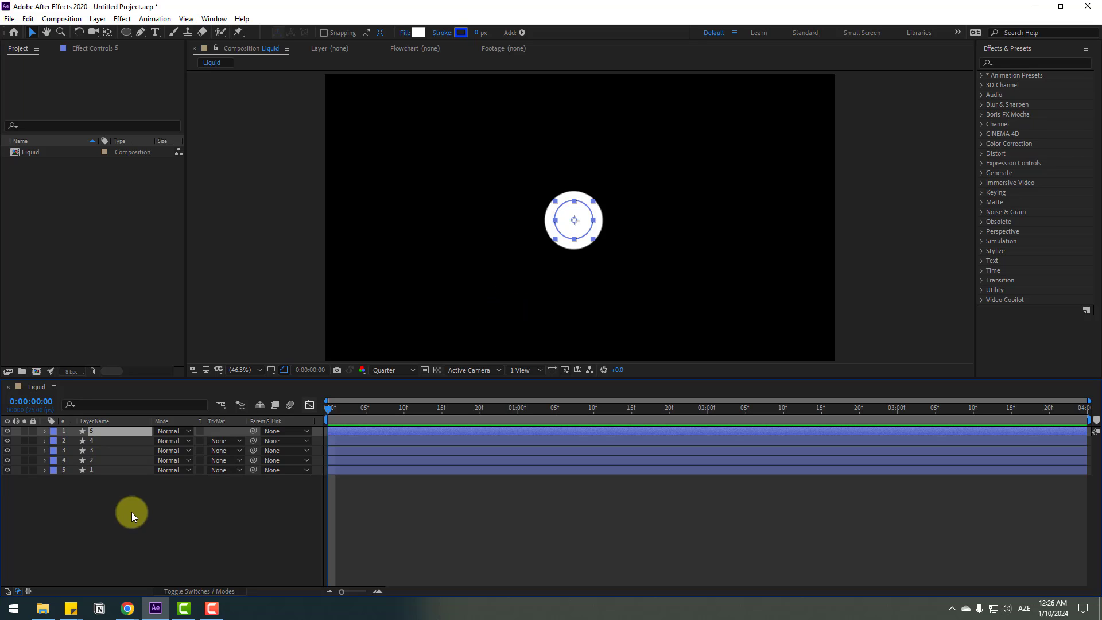
Set starting Position keyframes for small circles 2–5 at frame 2
click(92, 461)
shift+click(87, 432)
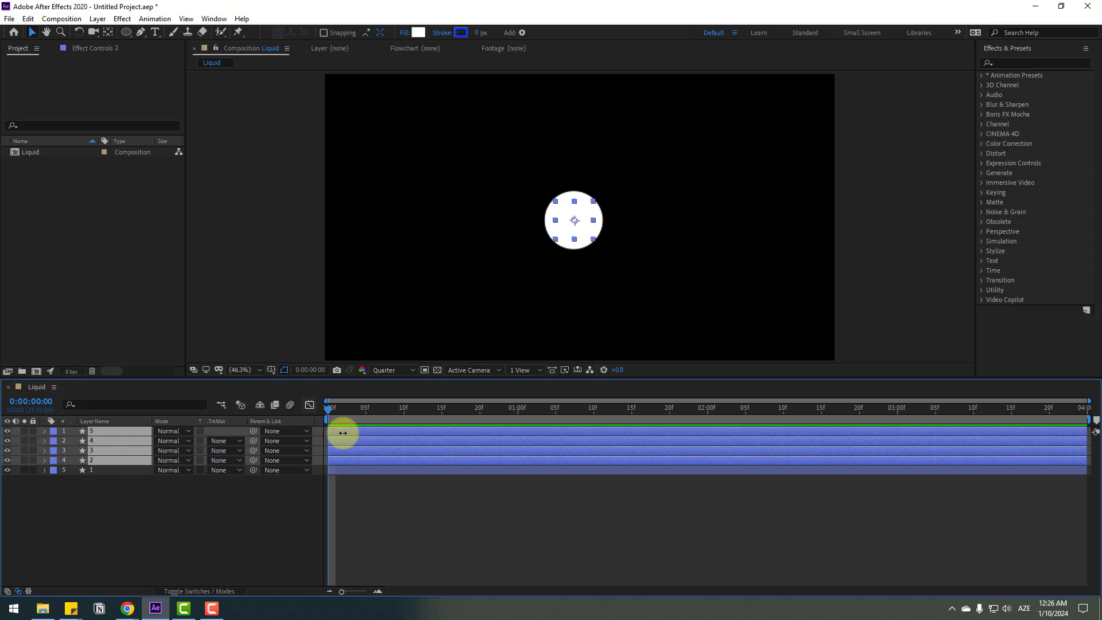
drag(332, 409, 344, 411)
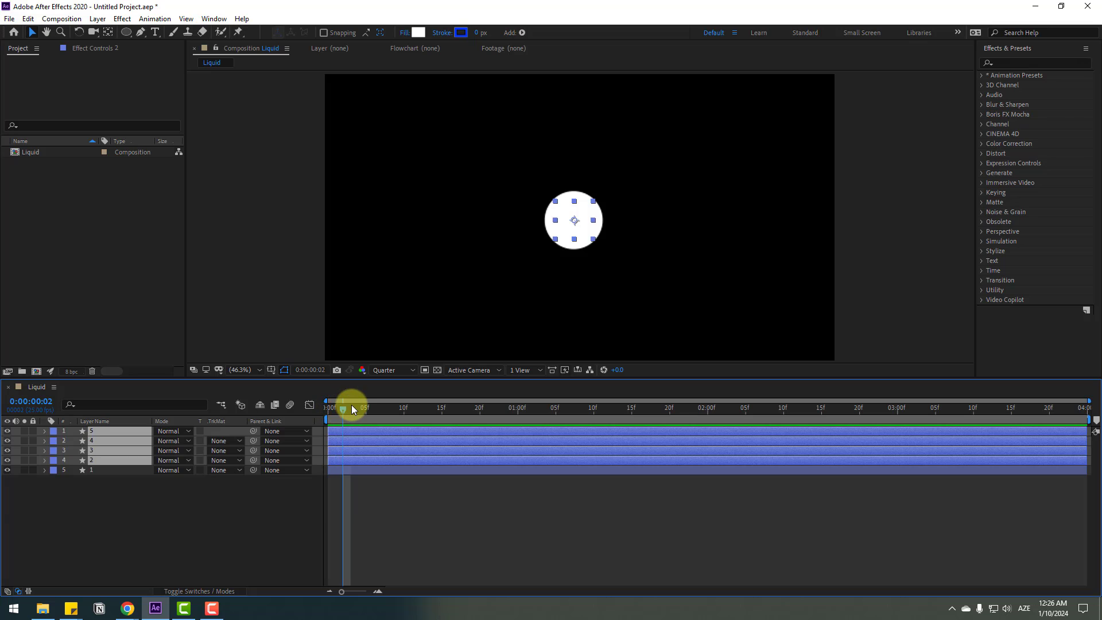
key(p)
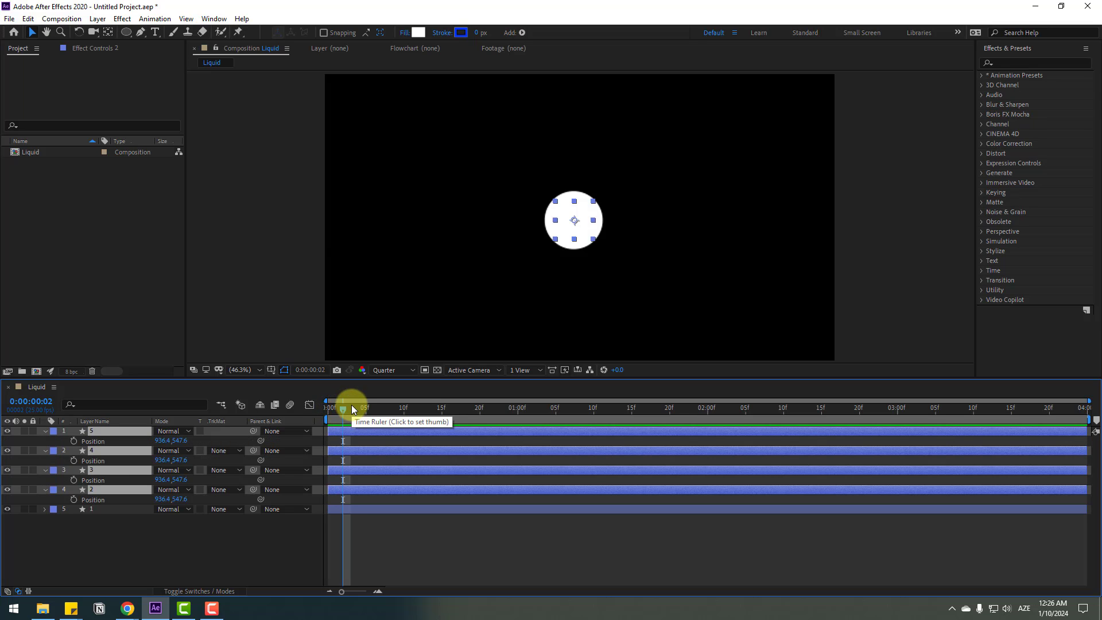
click(76, 440)
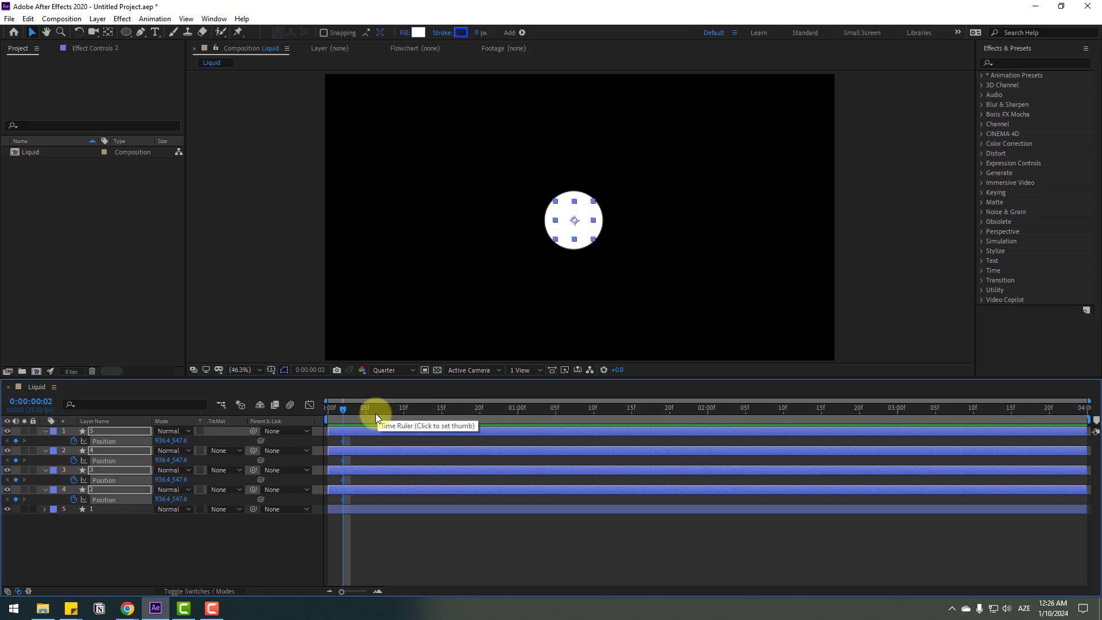
At frame 19, move circles 2, 3, 4, 5 left, right, up and down; select their keyframes
click(411, 410)
drag(468, 413, 472, 412)
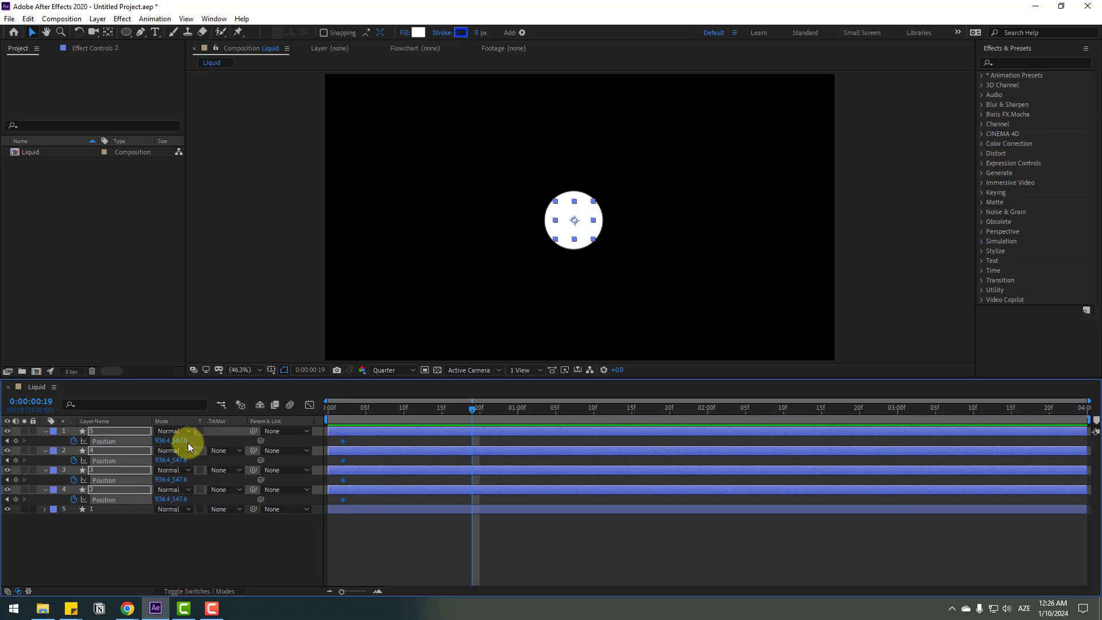
click(135, 516)
click(93, 490)
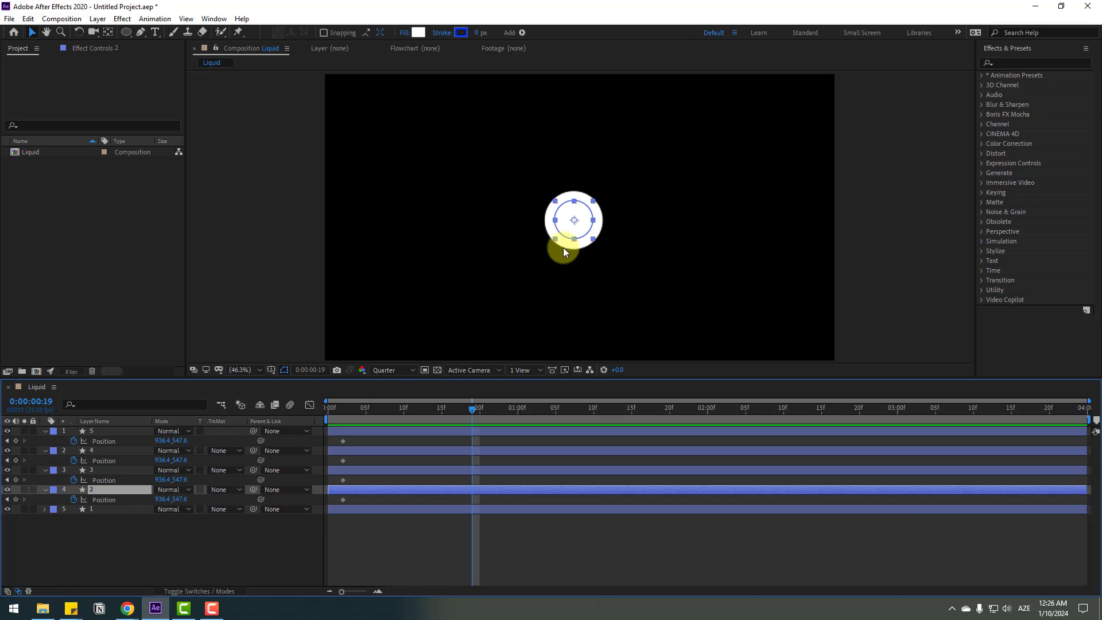
drag(578, 228, 495, 227)
click(90, 470)
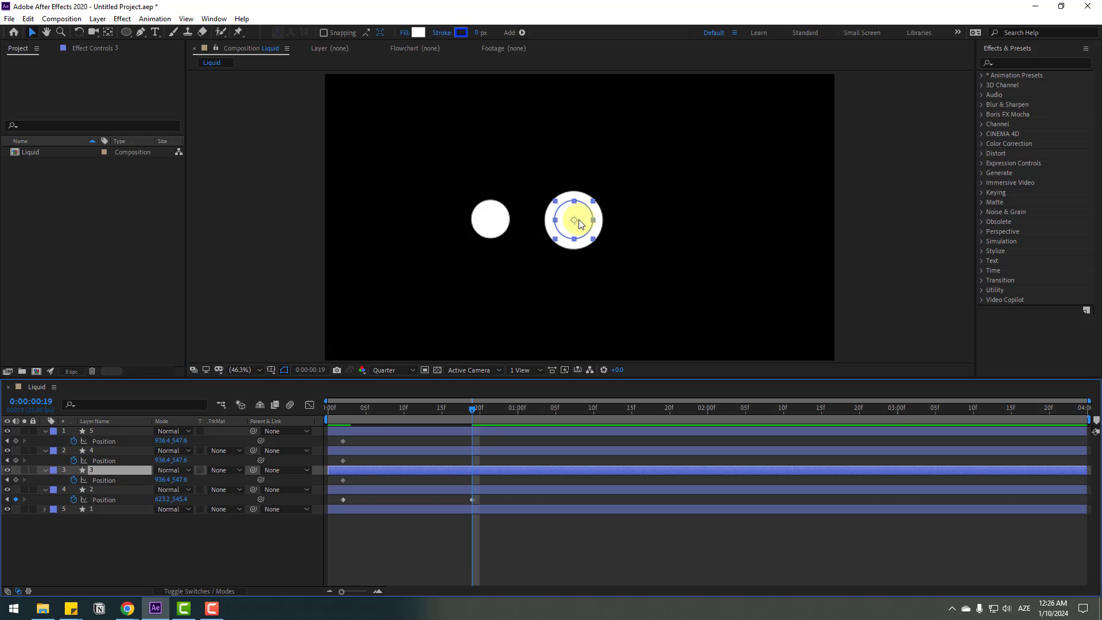
drag(580, 224, 676, 223)
click(115, 451)
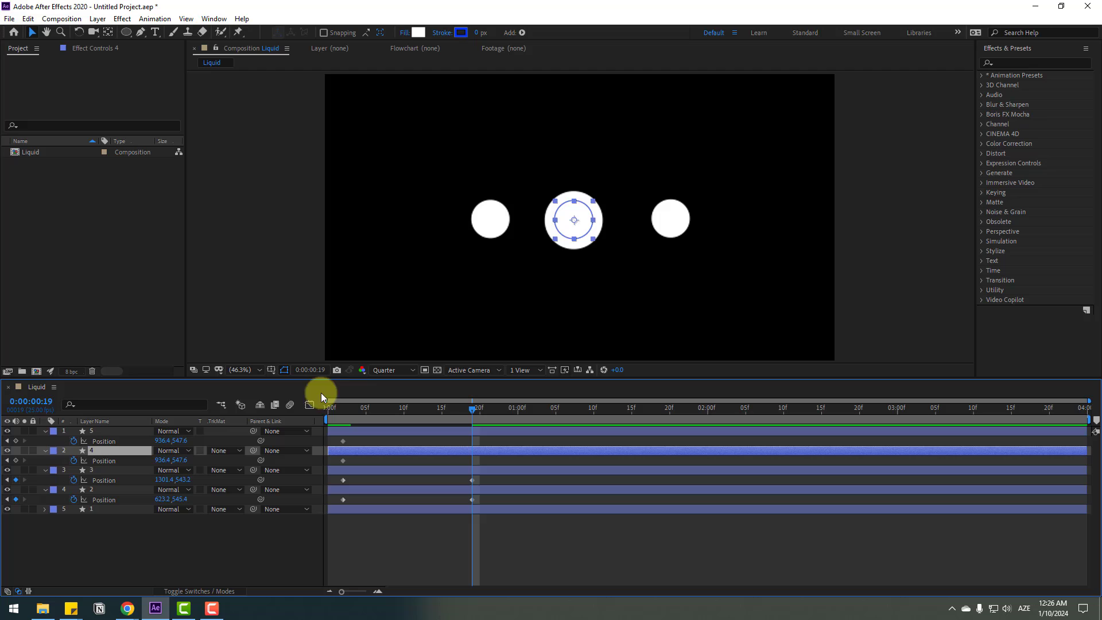
drag(562, 235, 569, 144)
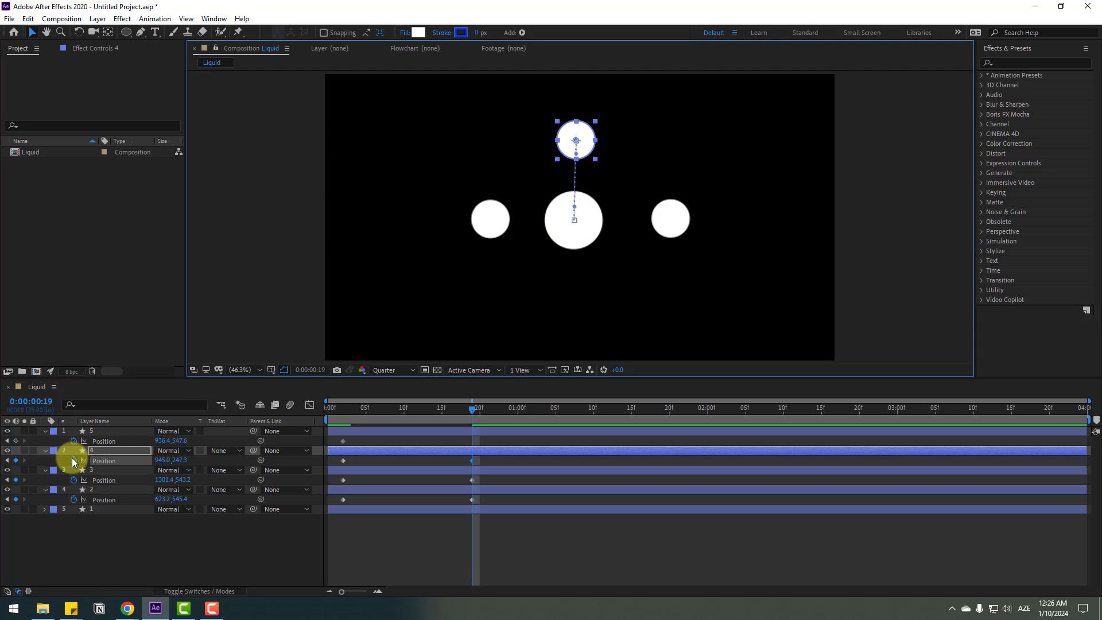
click(104, 436)
drag(574, 217, 571, 297)
click(378, 570)
drag(466, 447, 336, 506)
Apply Easy Ease to the four circles' Position keyframes
right_click(343, 498)
mouse_move(422, 489)
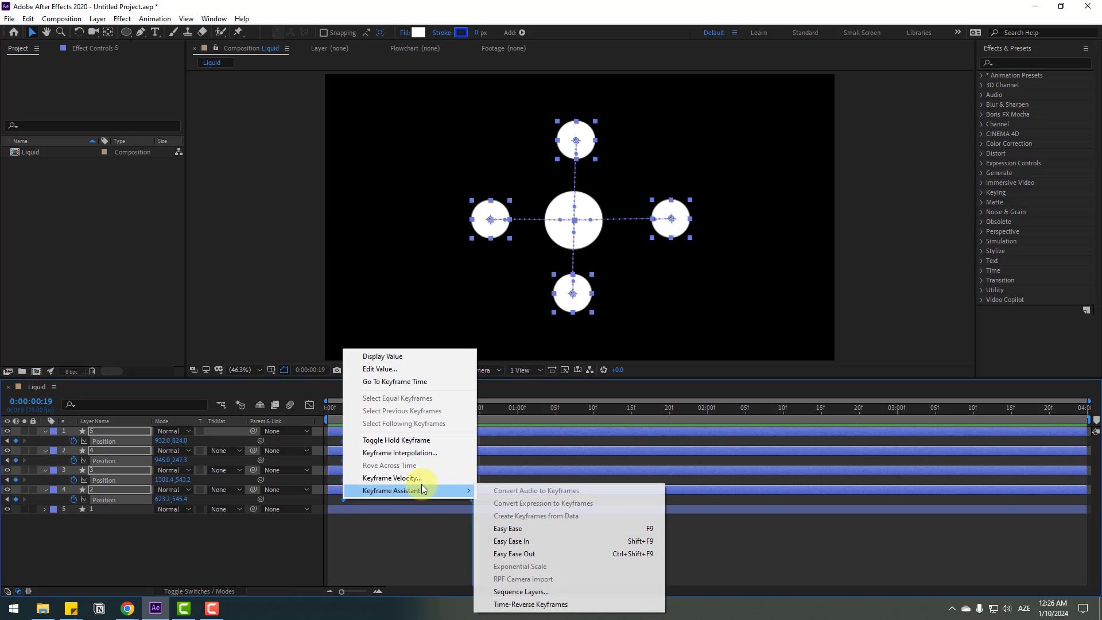
click(509, 527)
Keyframe circle 1's Scale from 100% at frame 2 to 51% at frame 19
drag(466, 411, 344, 414)
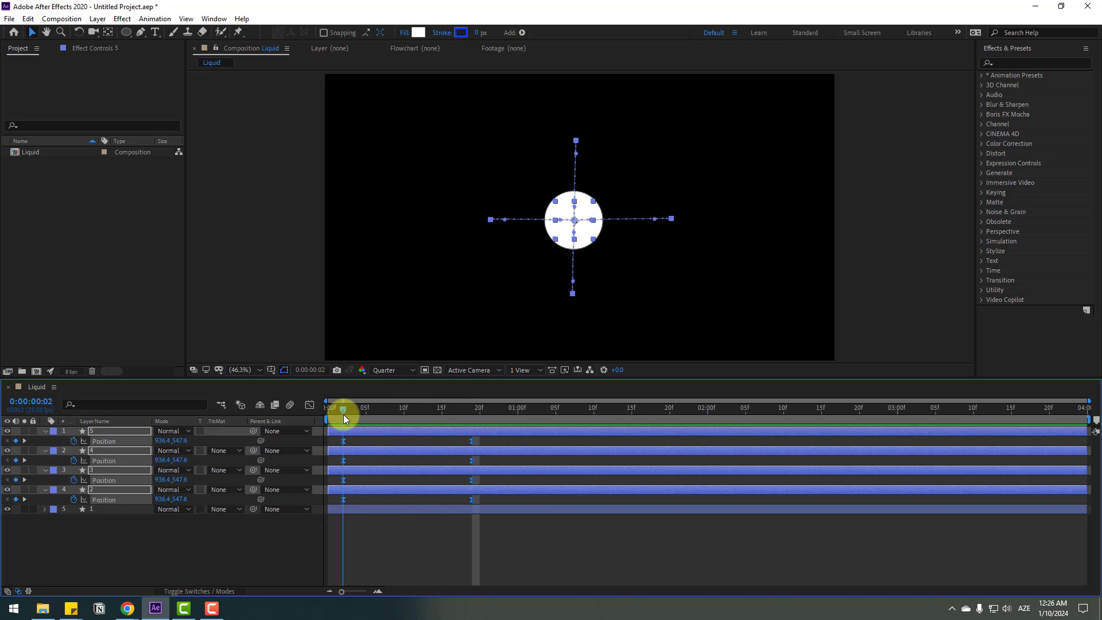
click(100, 510)
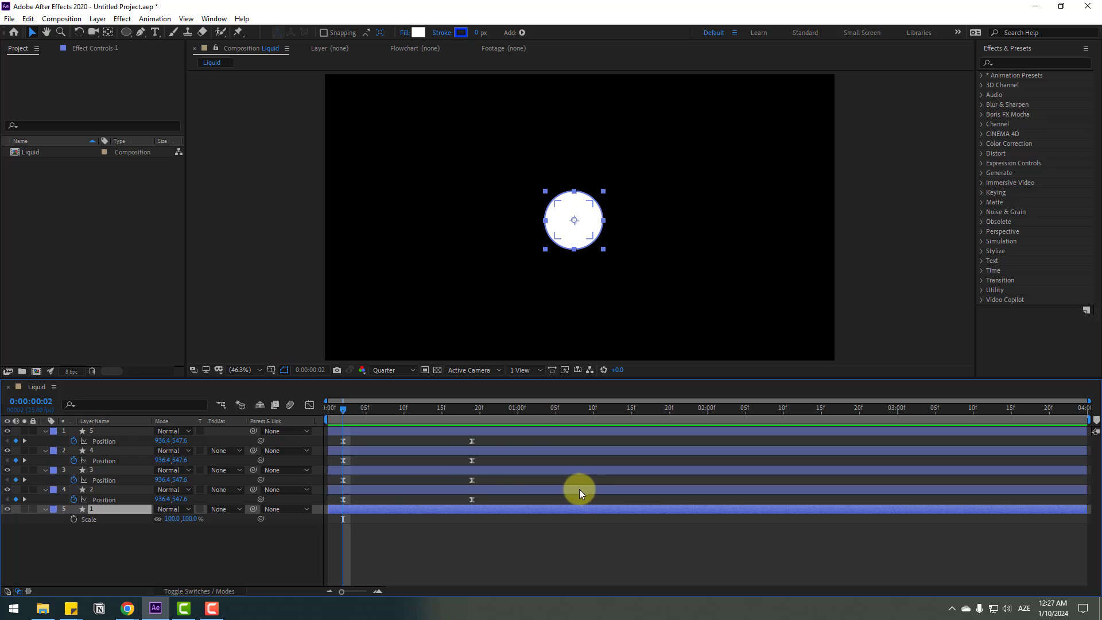
click(74, 519)
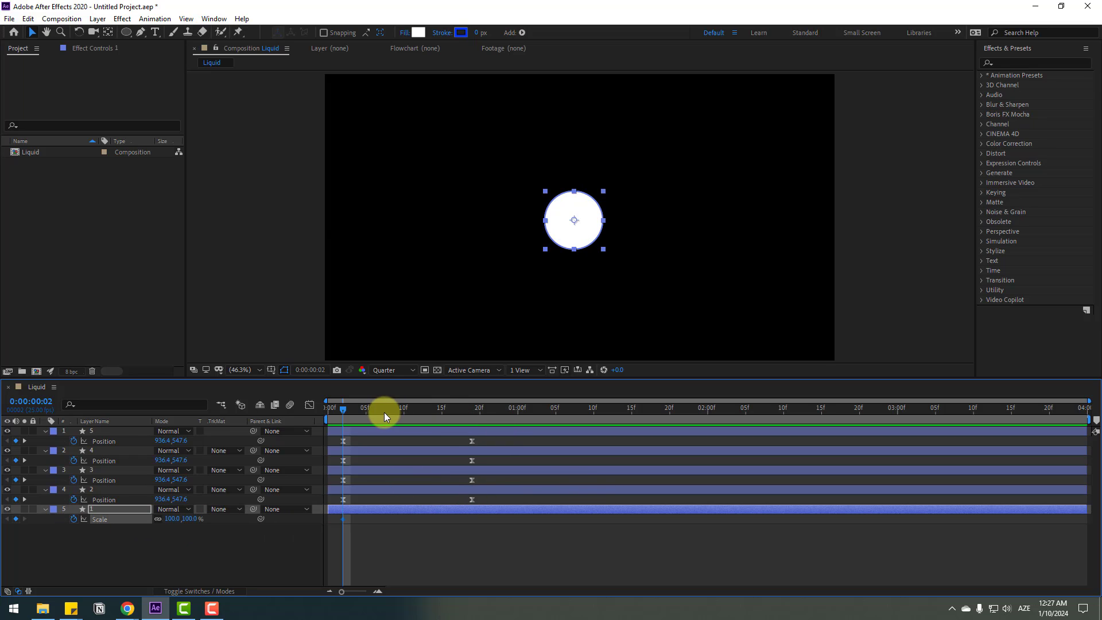
drag(347, 413, 475, 412)
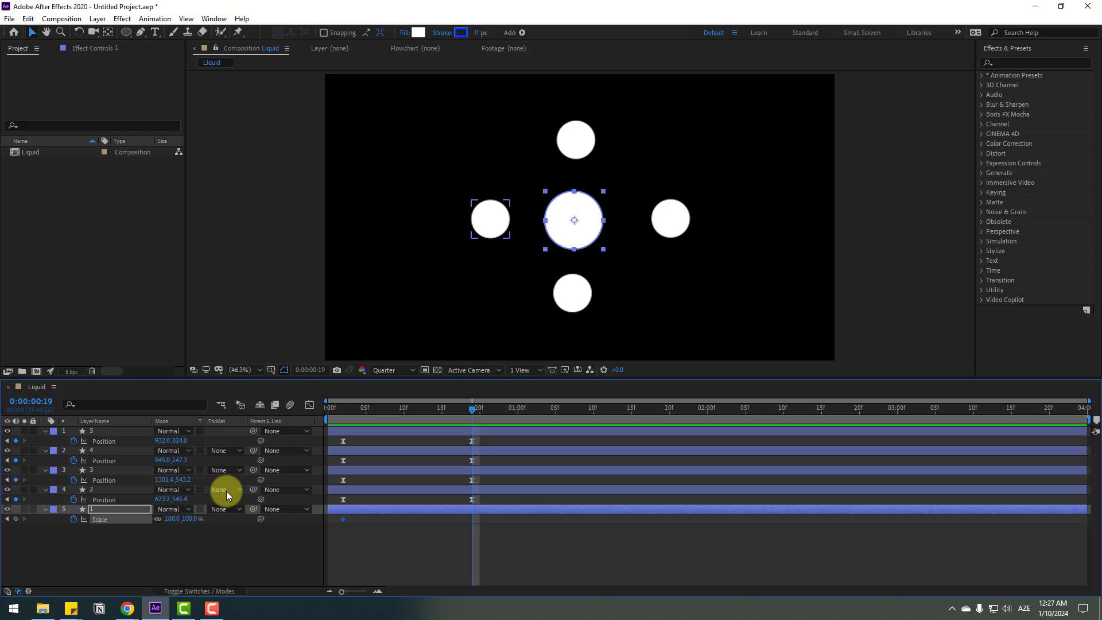
click(167, 527)
drag(173, 518, 145, 518)
drag(491, 520, 341, 522)
Apply Easy Ease to the Scale keyframes and preview the animation
right_click(344, 520)
mouse_move(402, 512)
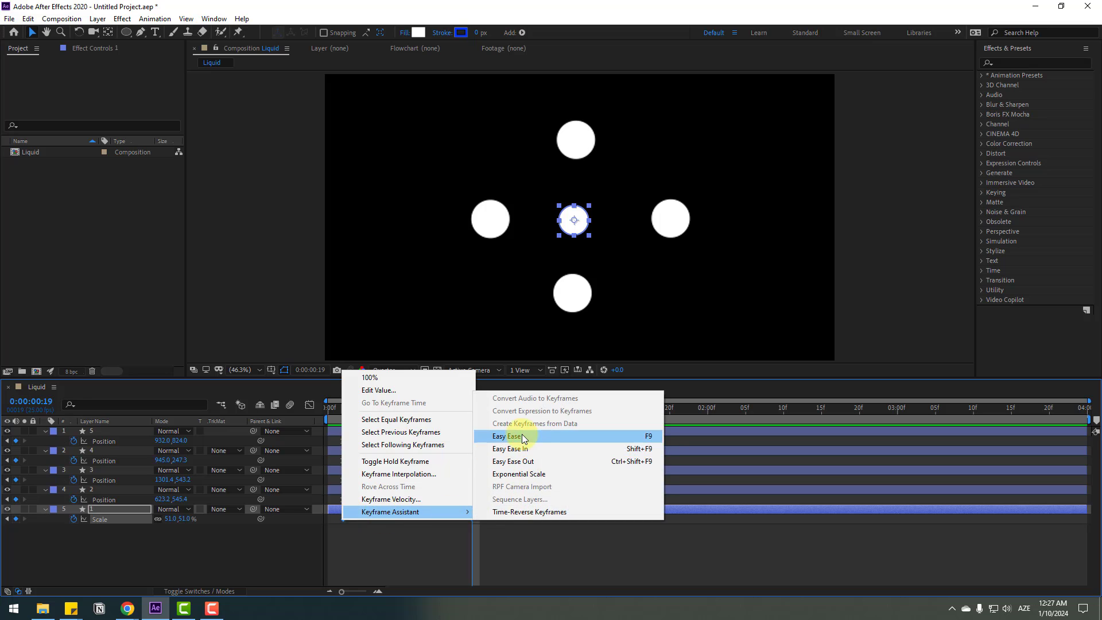
click(522, 435)
click(499, 545)
key(space)
click(521, 502)
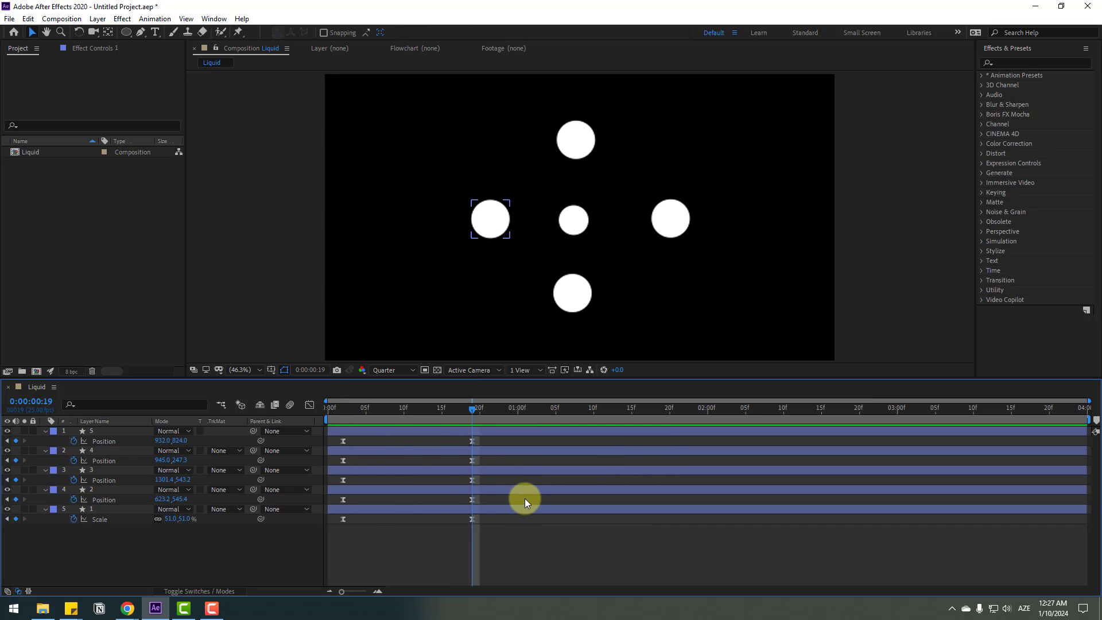
Add a new adjustment layer above the circles
right_click(119, 554)
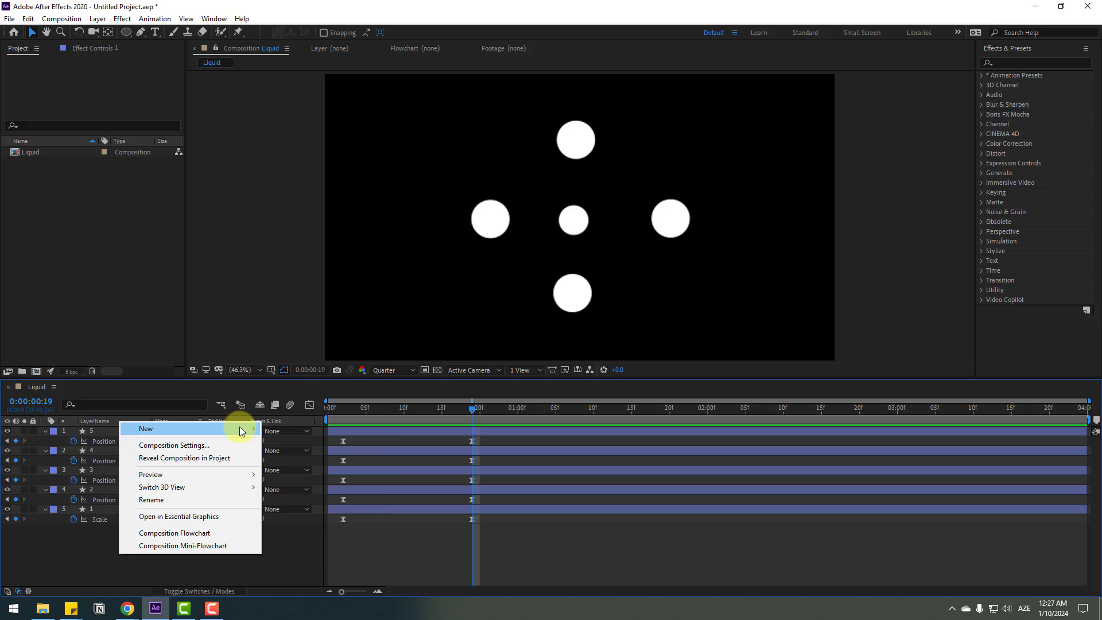
mouse_move(236, 429)
click(298, 523)
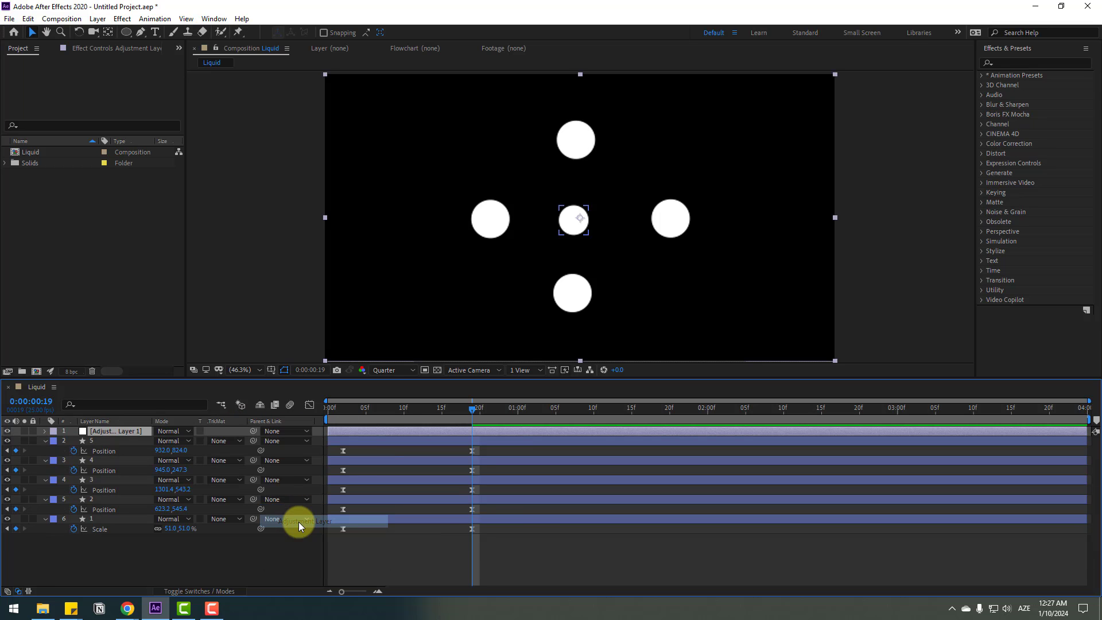
Apply Gaussian Blur with Blurriness 100 to the adjustment layer
click(1029, 63)
text(gau)
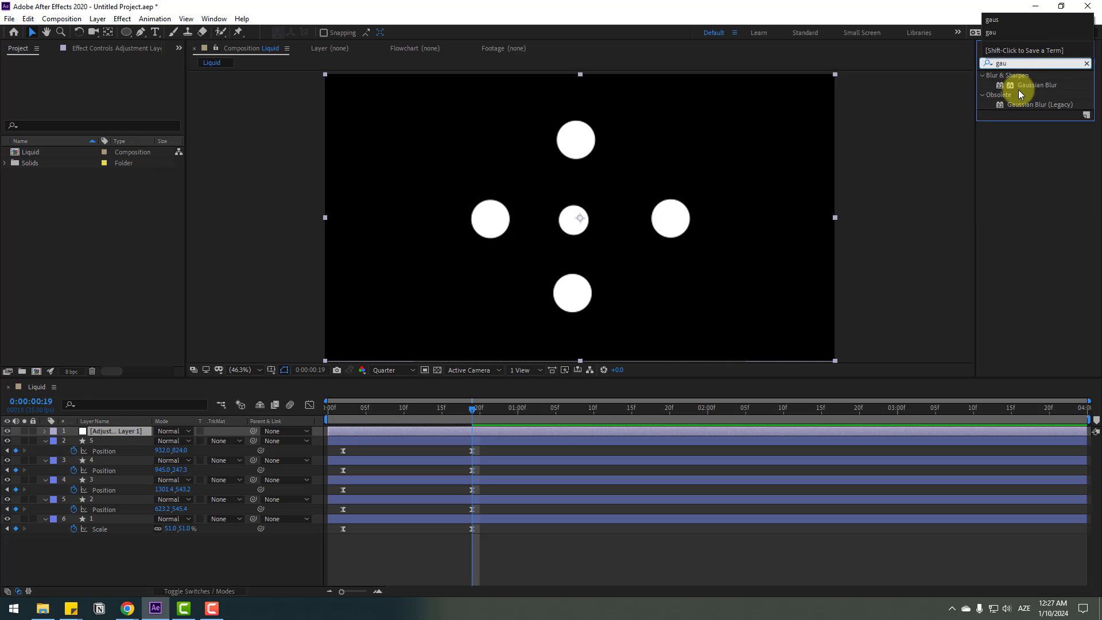
drag(1033, 86, 104, 433)
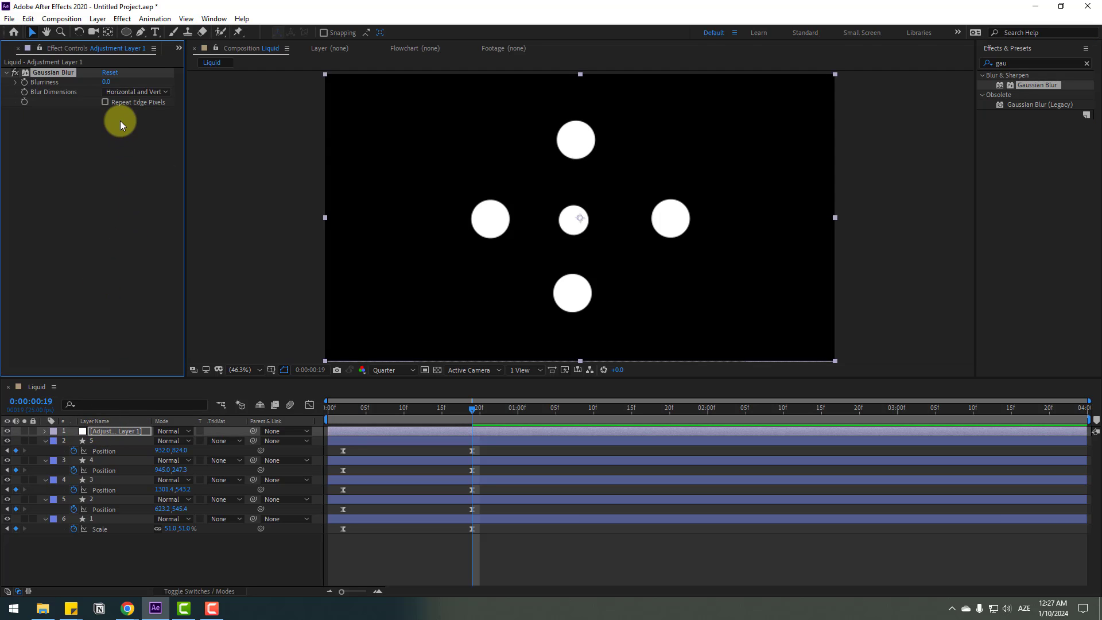
text(100)
key(Return)
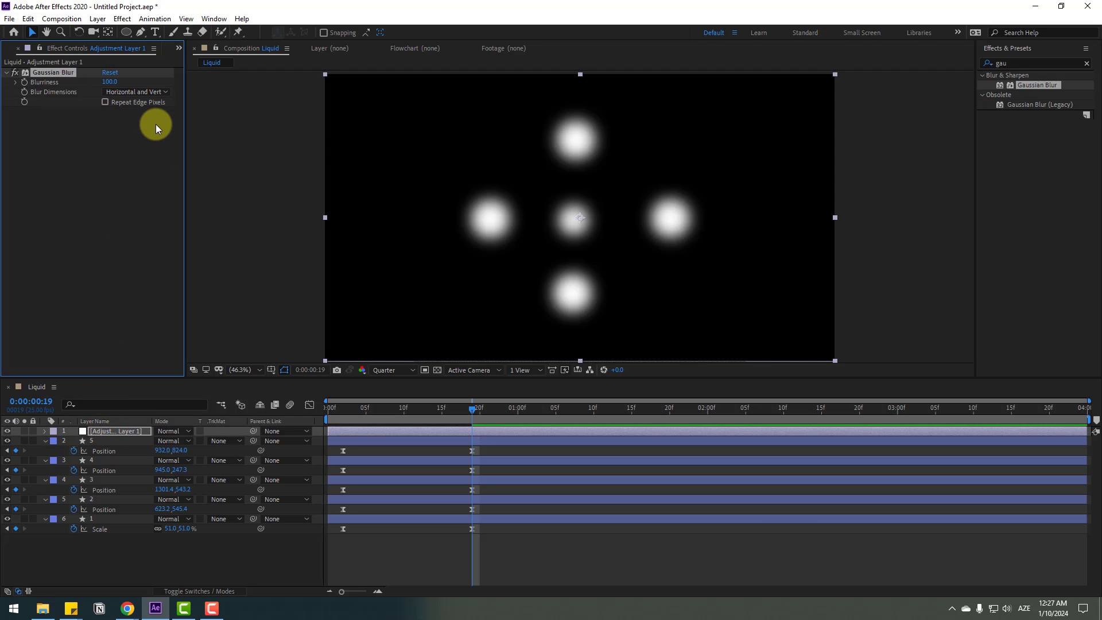
mouse_move(472, 414)
mouse_down()
mouse_move(355, 422)
mouse_move(473, 423)
mouse_up()
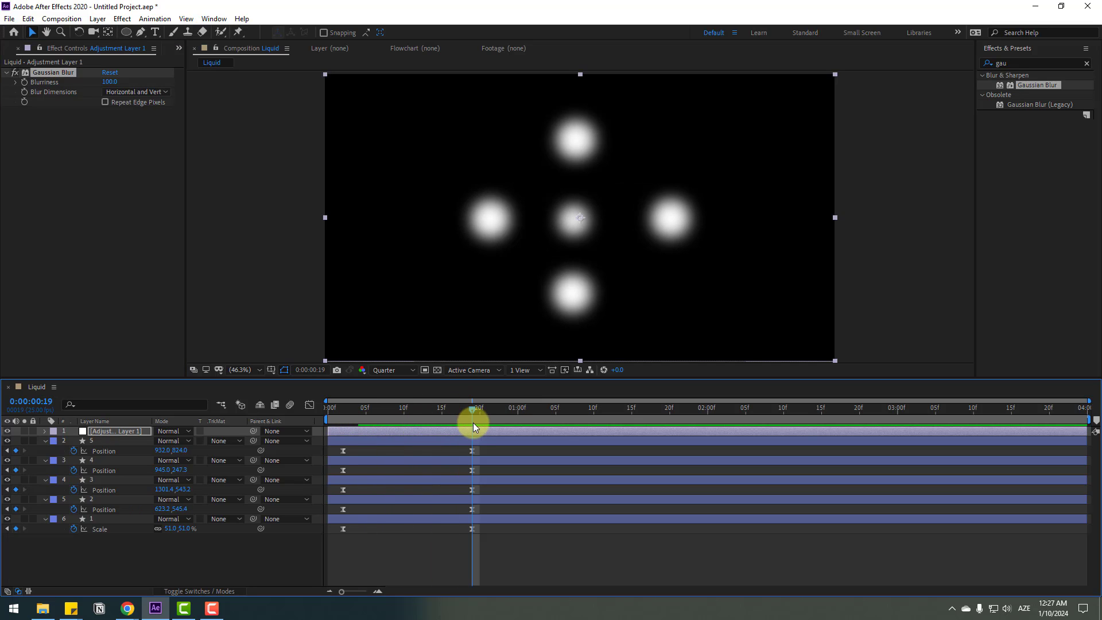
click(1001, 62)
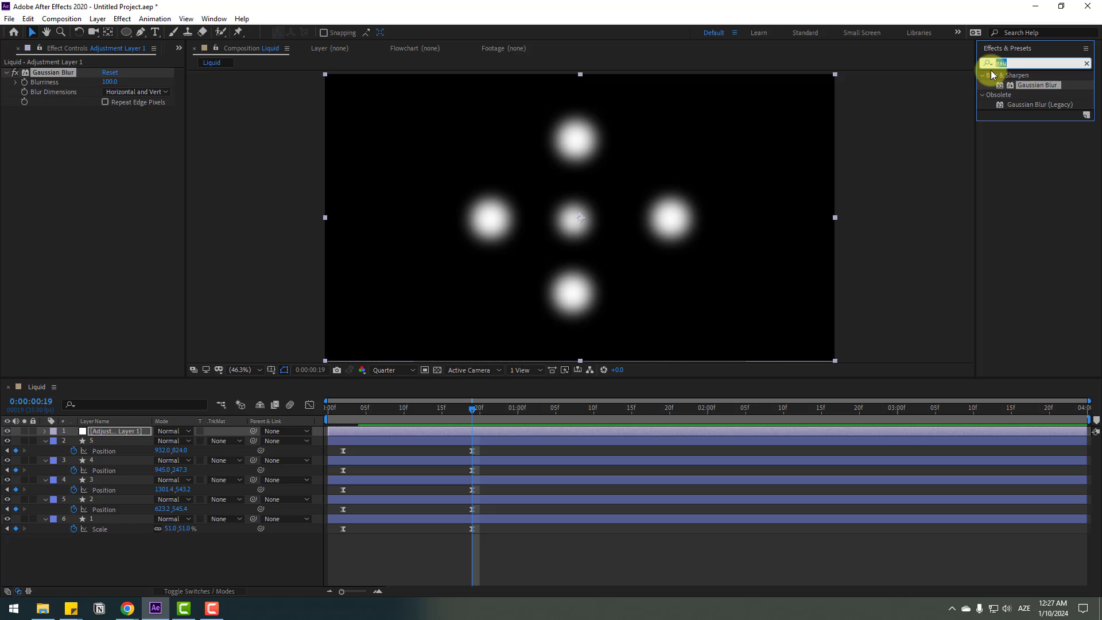
text(simp)
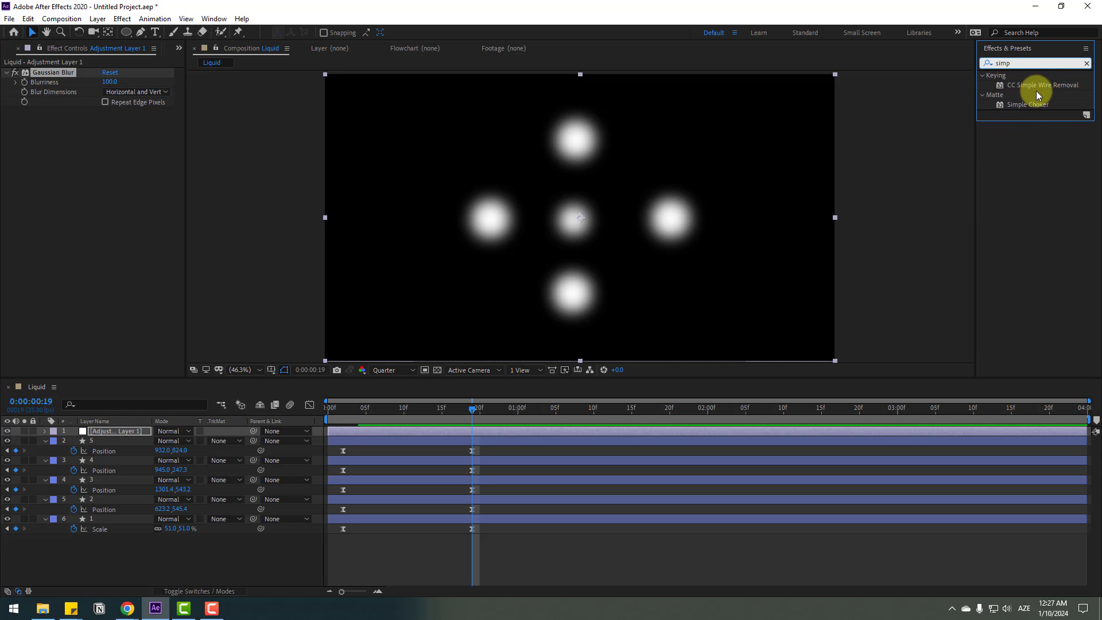
Apply Simple Choker to Adjustment Layer 1 with Choke Matte set to 40
drag(1025, 106, 105, 430)
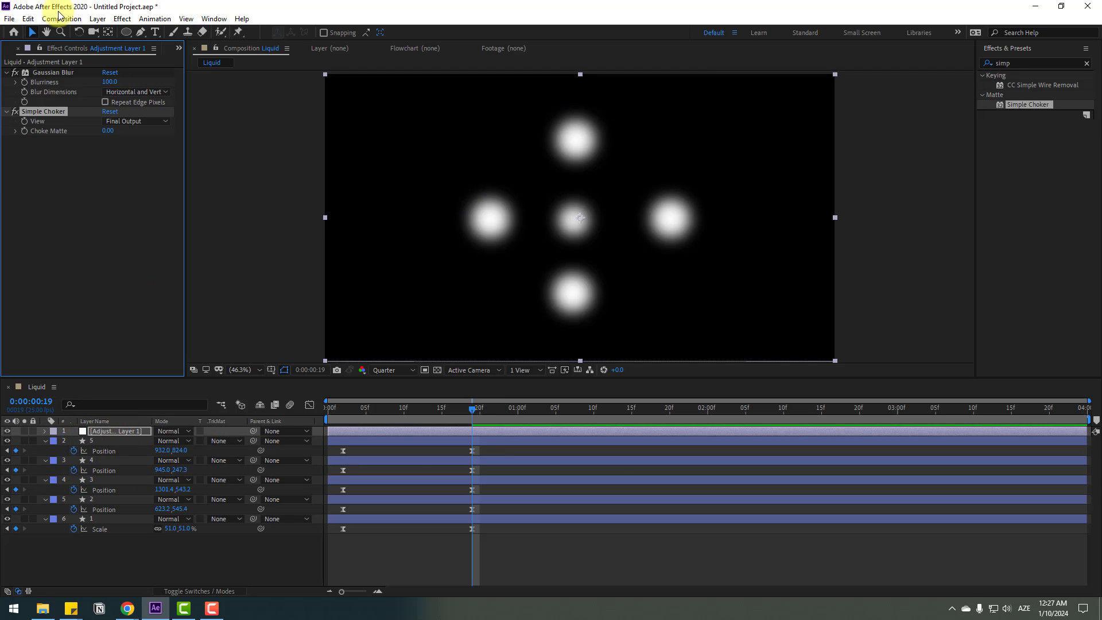
click(110, 132)
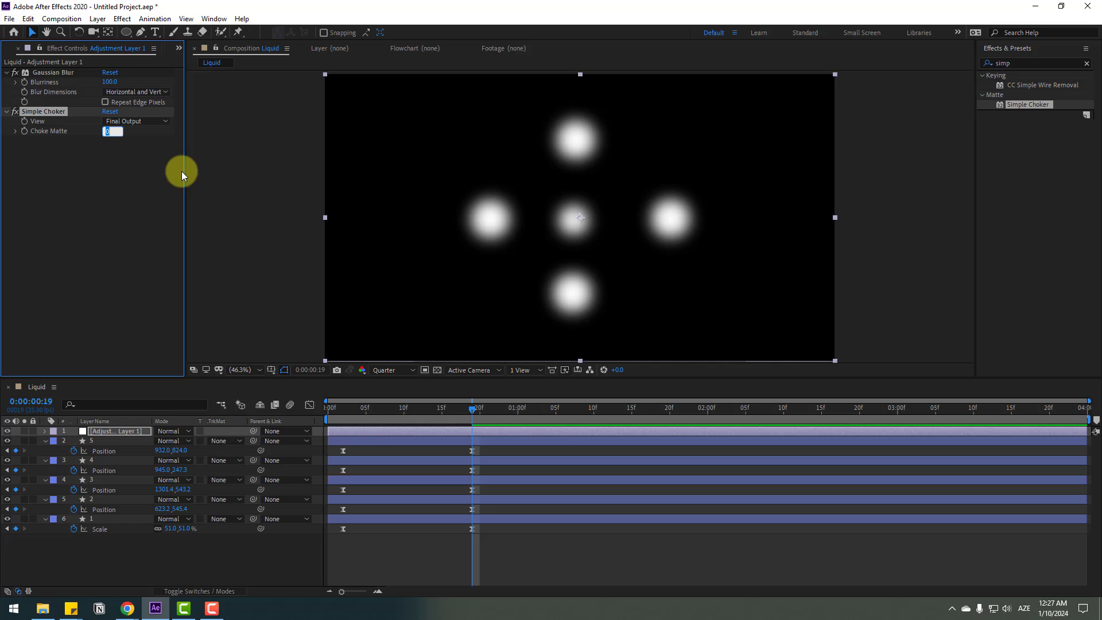
key(Return)
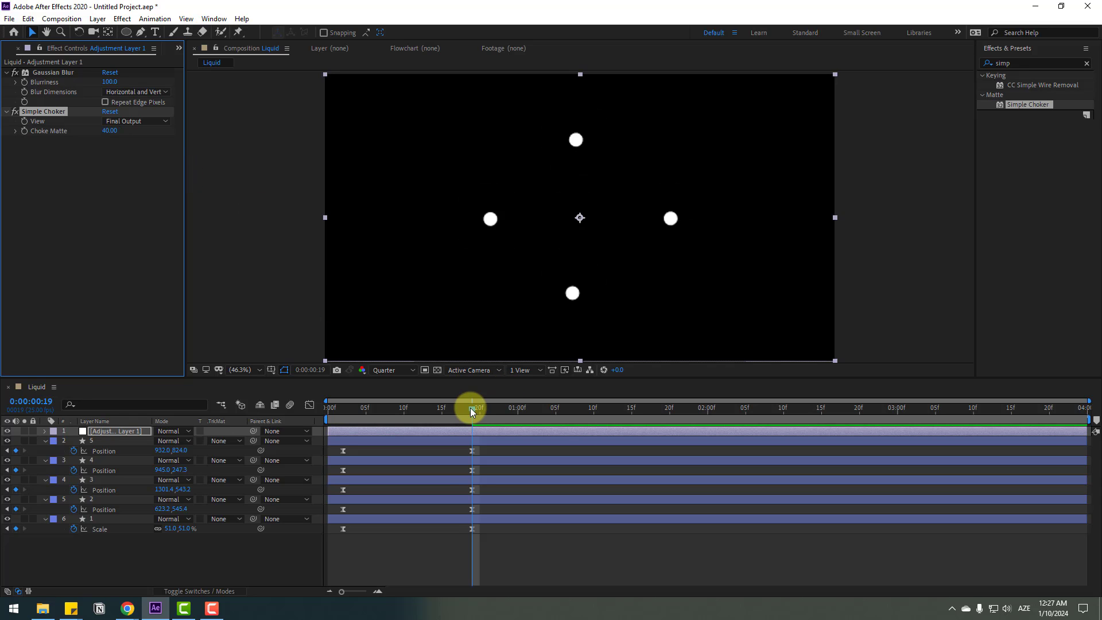
drag(467, 408, 374, 420)
Move the circles' end keyframes to 1:05 and reshape their speed curves in the Graph Editor
key(space)
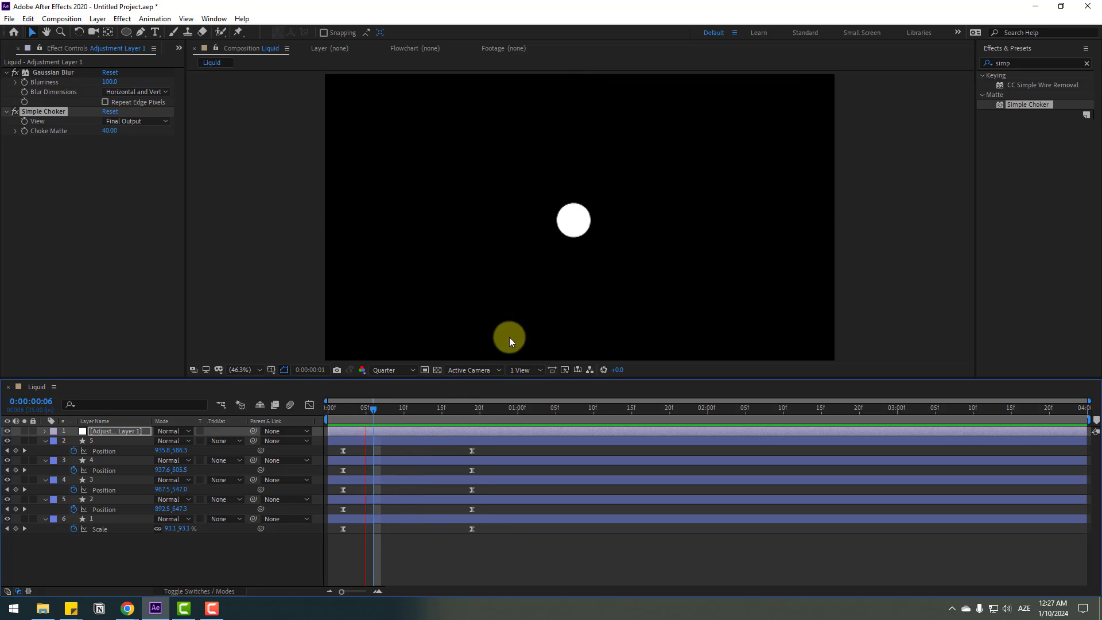
key(space)
drag(462, 537, 555, 460)
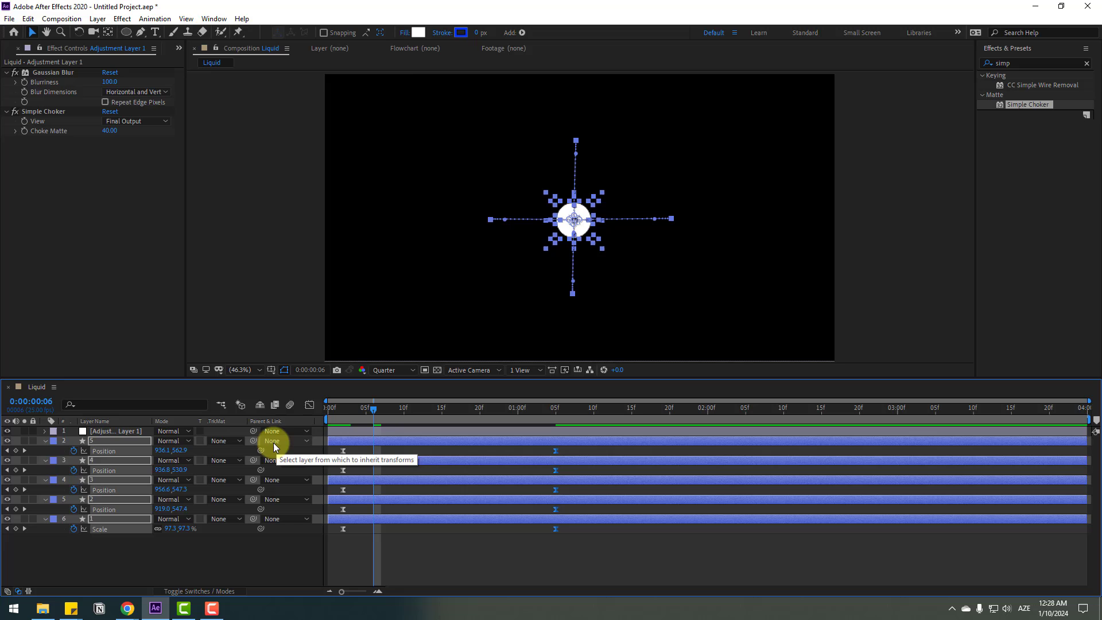
click(309, 405)
drag(577, 526, 496, 561)
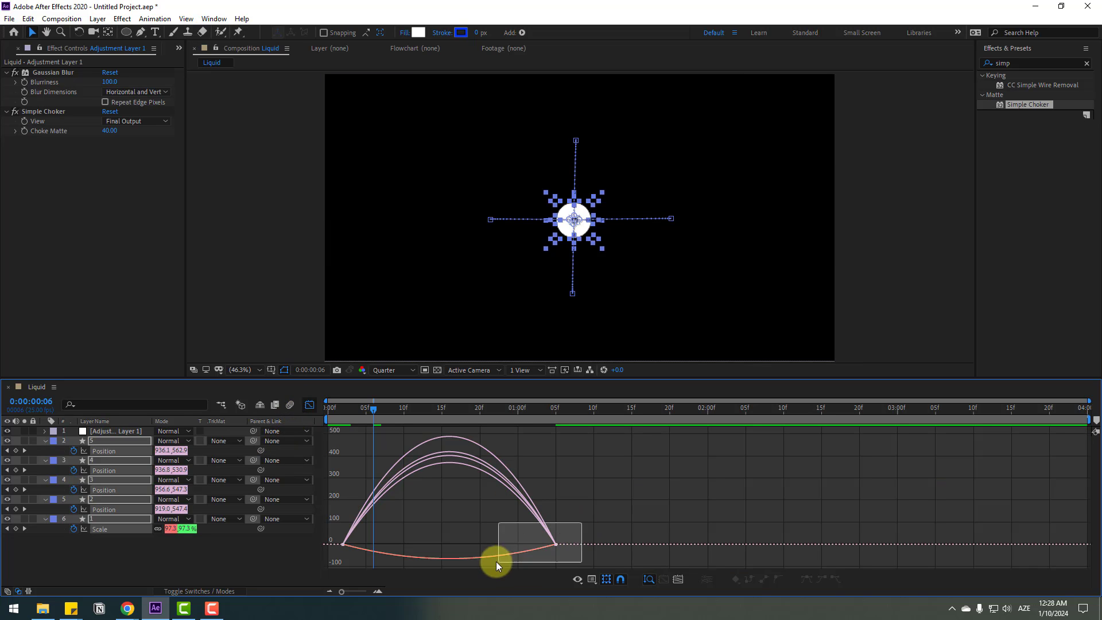
drag(423, 513, 420, 540)
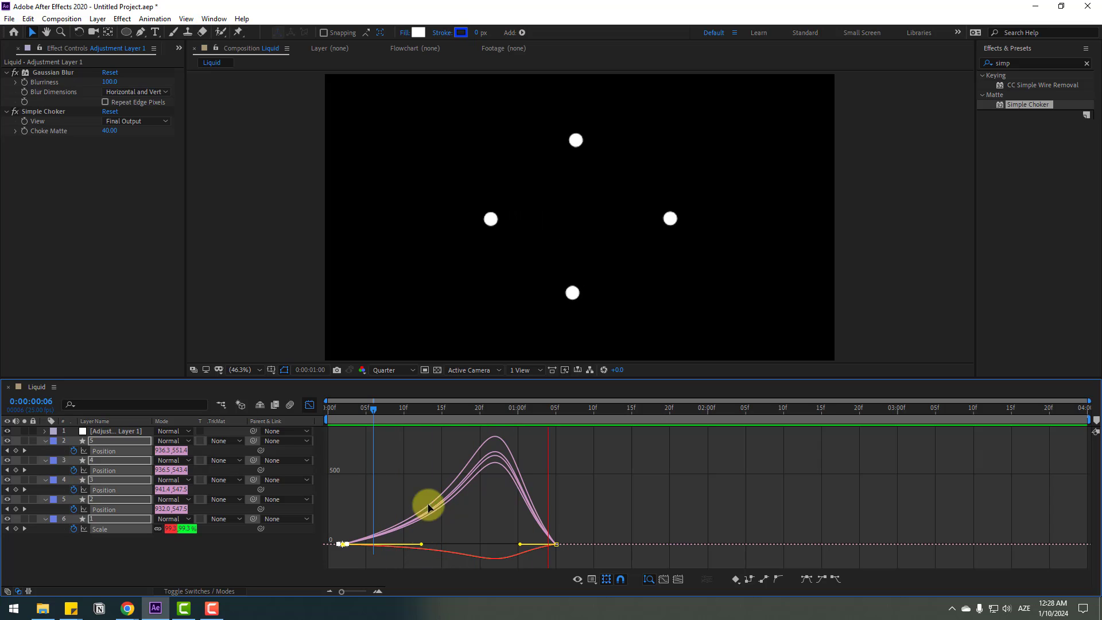
click(311, 406)
drag(480, 423, 561, 411)
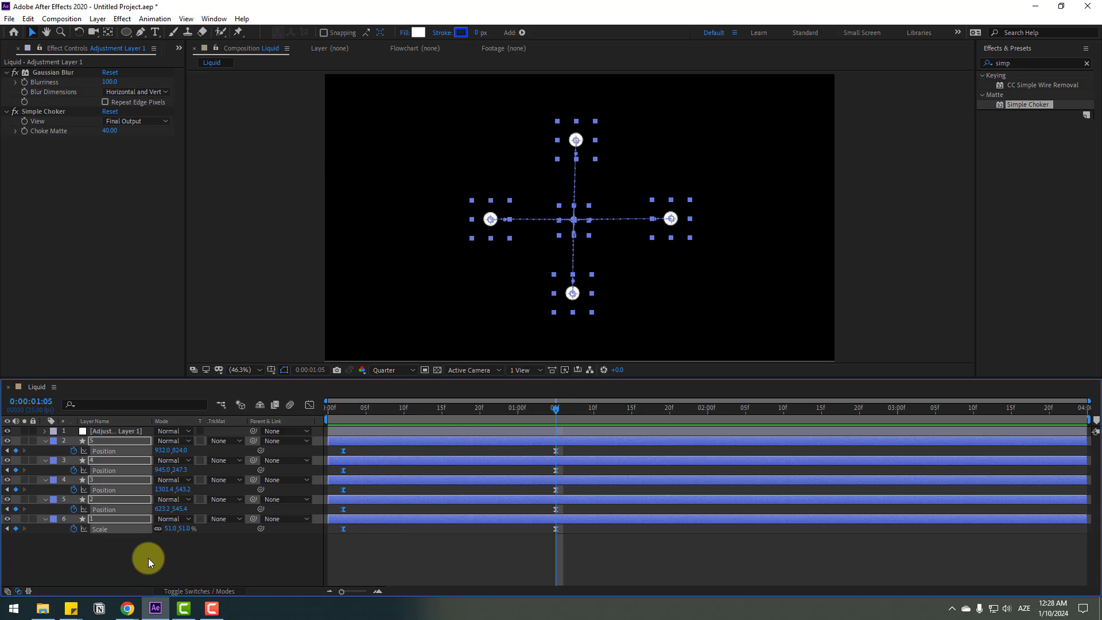
Set the centre circle's Scale to 74% at 1:05 and 153% at frame 2
click(148, 559)
click(120, 529)
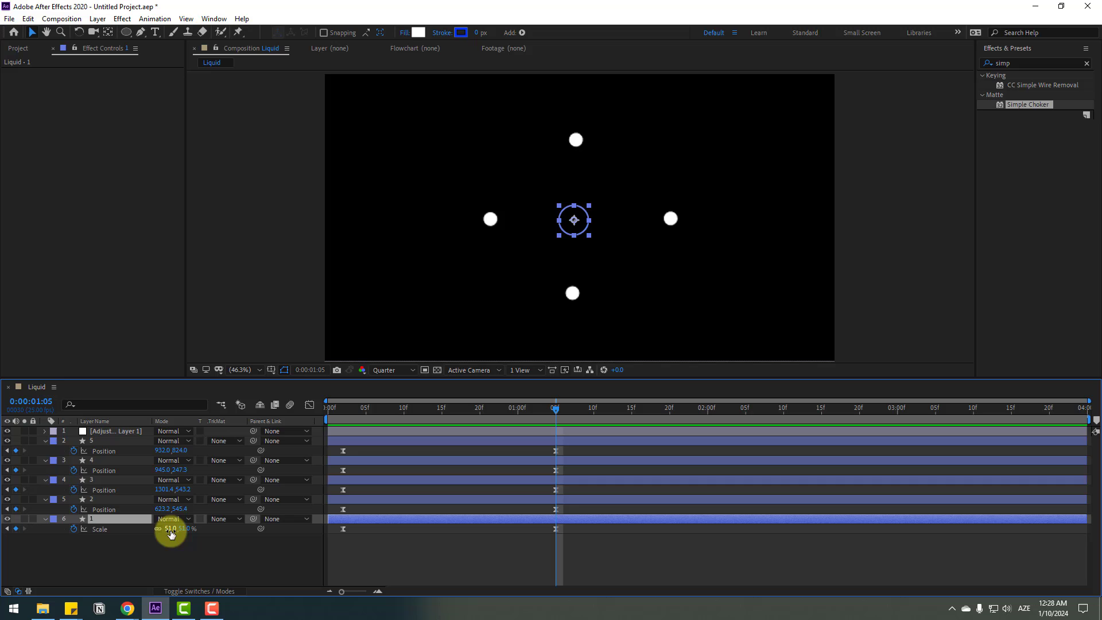
drag(168, 529, 188, 529)
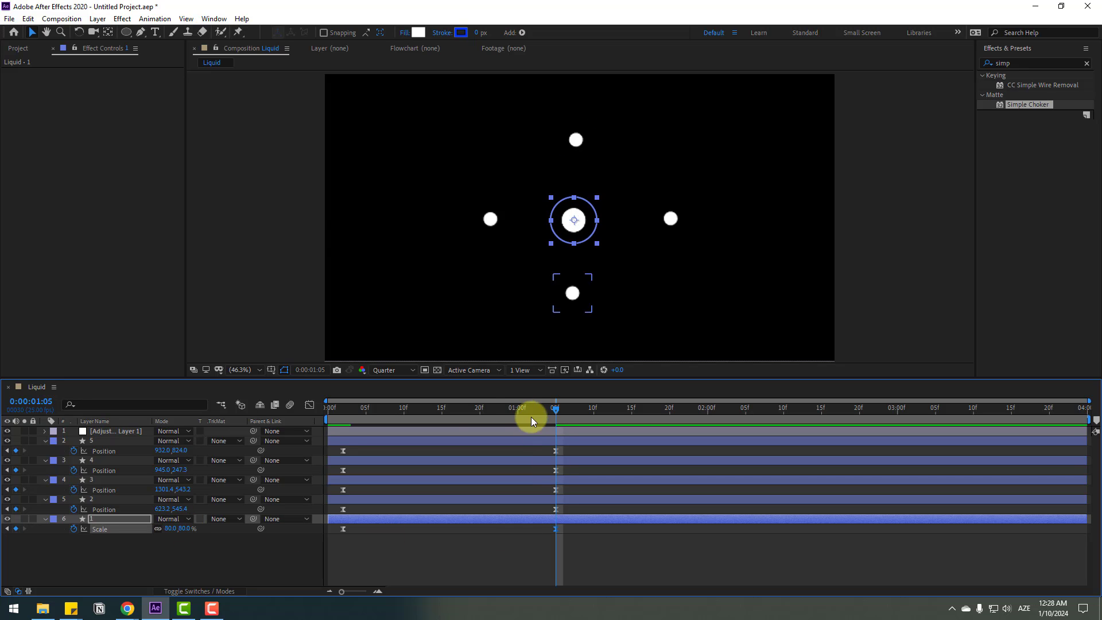
drag(511, 411, 345, 423)
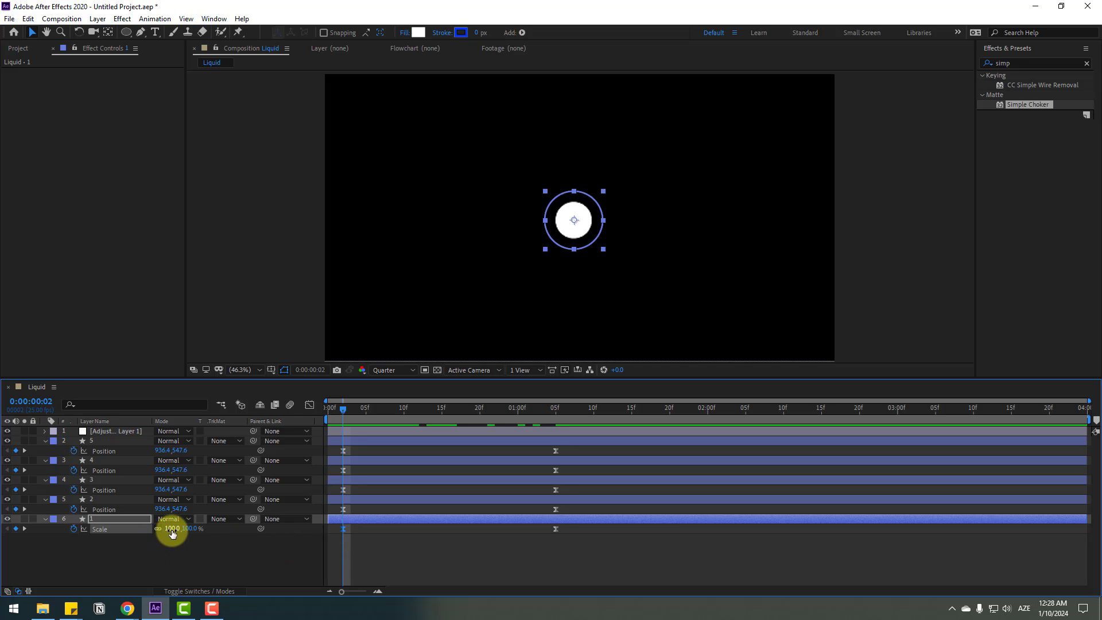
drag(172, 534, 198, 542)
click(202, 549)
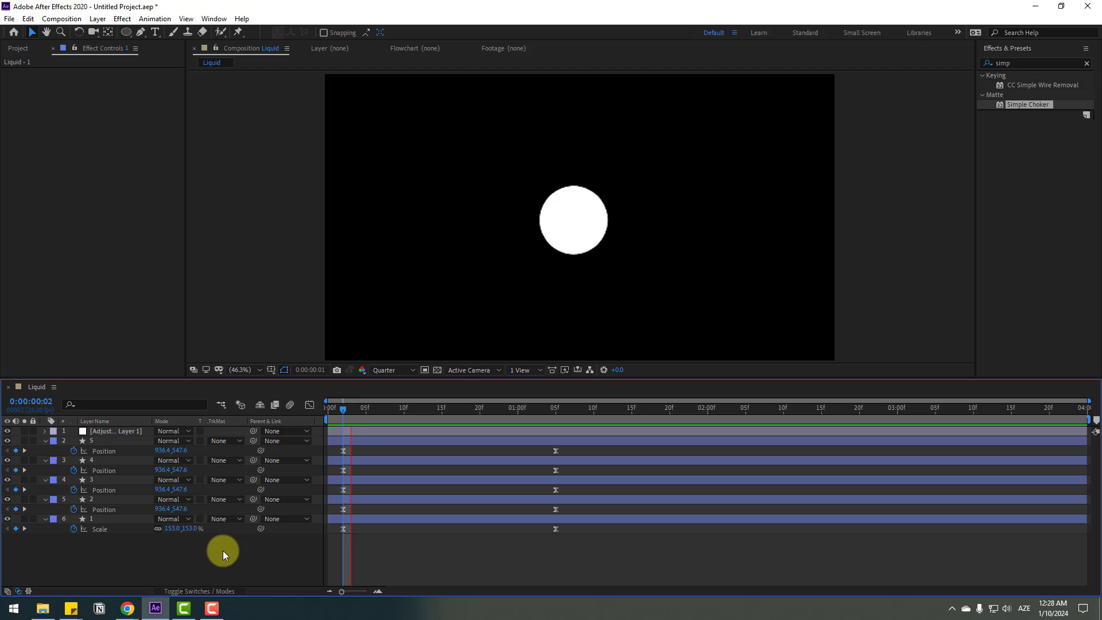
Delay the centre circle's first Scale keyframe to frame 16 and preview
drag(354, 414, 456, 421)
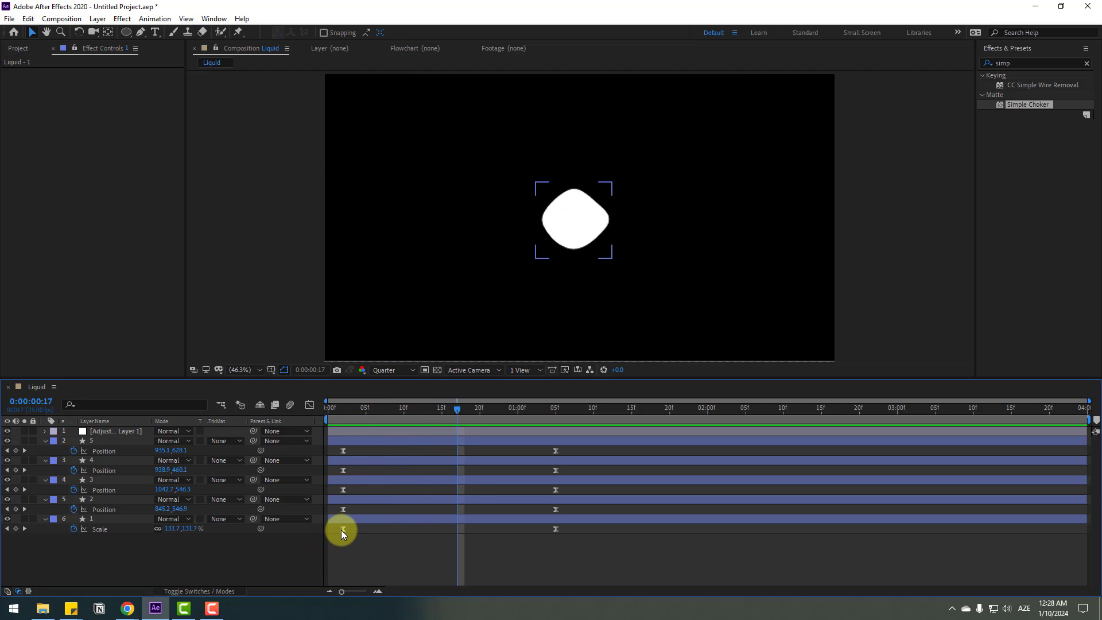
drag(341, 529, 439, 537)
key(space)
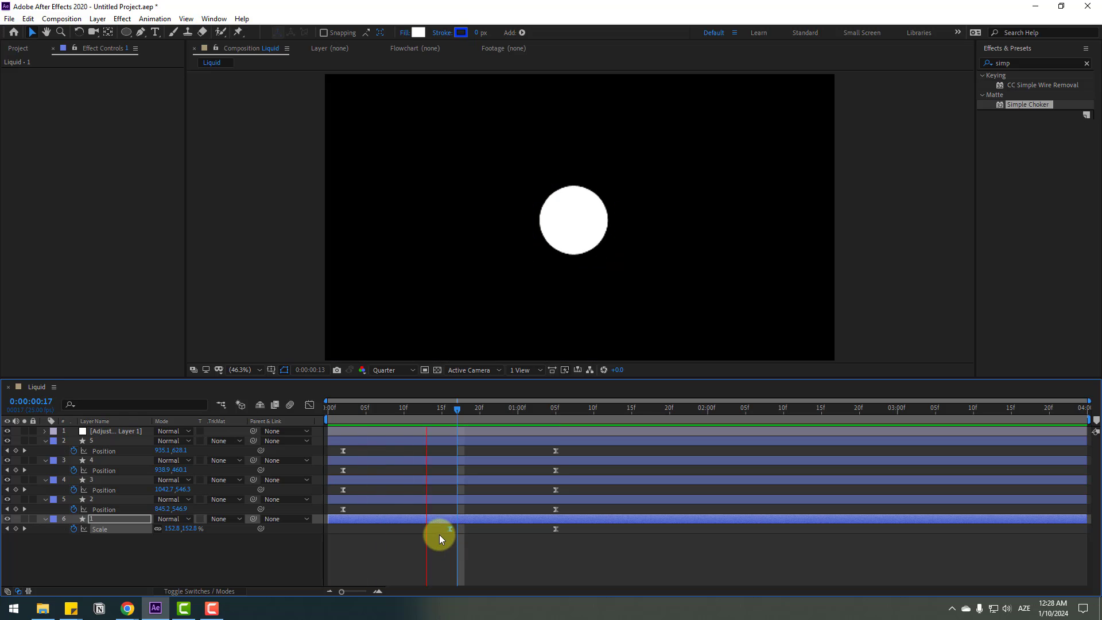
key(space)
Shift the five ending keyframes to about 01:20 and extend the work area to 02:02
click(602, 409)
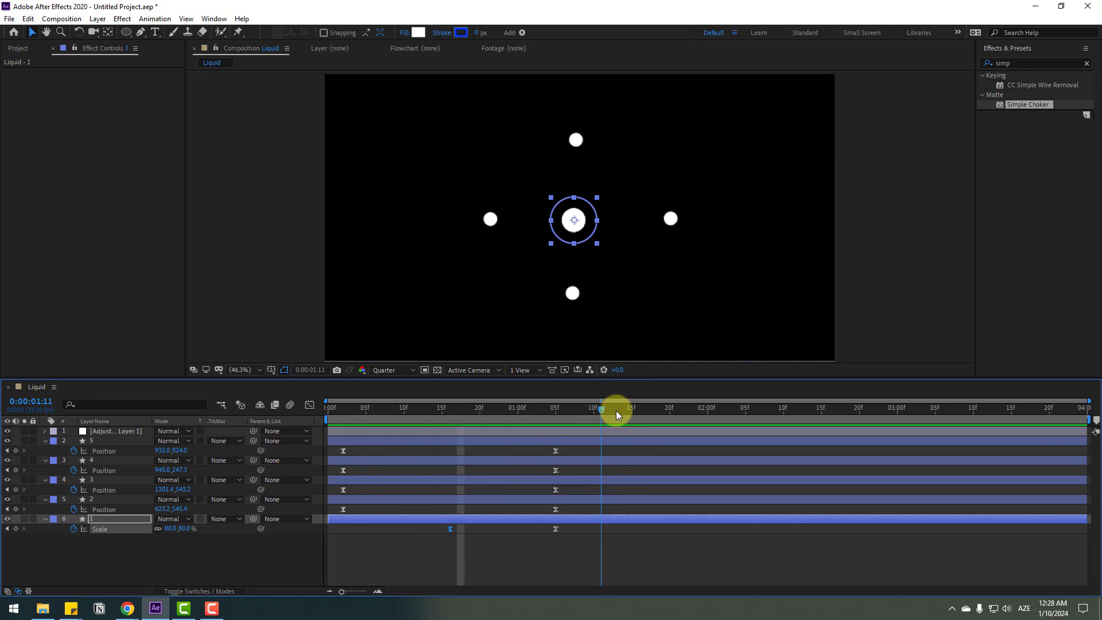
click(618, 410)
key(n)
drag(581, 449, 544, 534)
drag(556, 453, 669, 453)
drag(628, 421, 725, 426)
key(space)
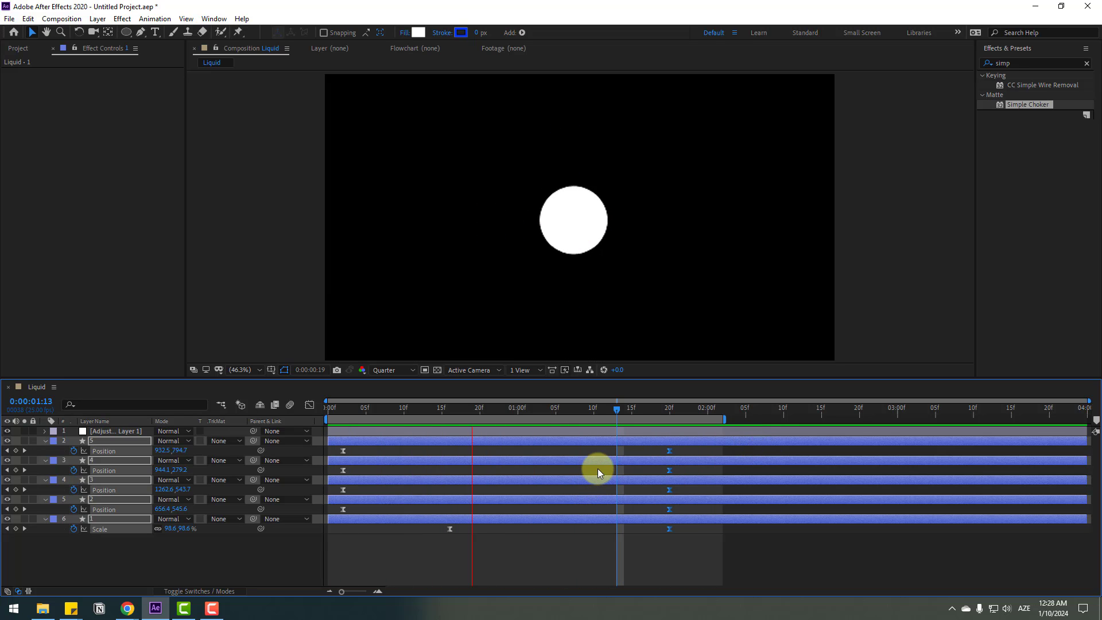
Zoom the composition view to 50% and inspect the blob shapes at 01:05
key(space)
scroll(697, 260, down, 2)
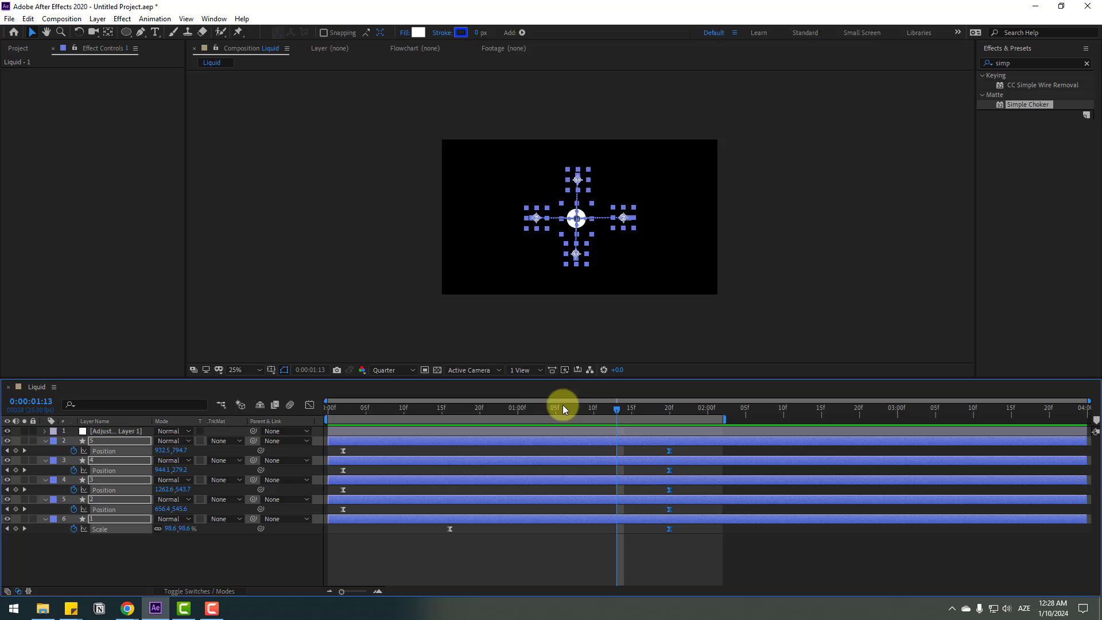
key(ctrl+z)
key(period)
drag(380, 418, 555, 405)
Select droplet layer 5 and set the preview resolution to Full
click(114, 444)
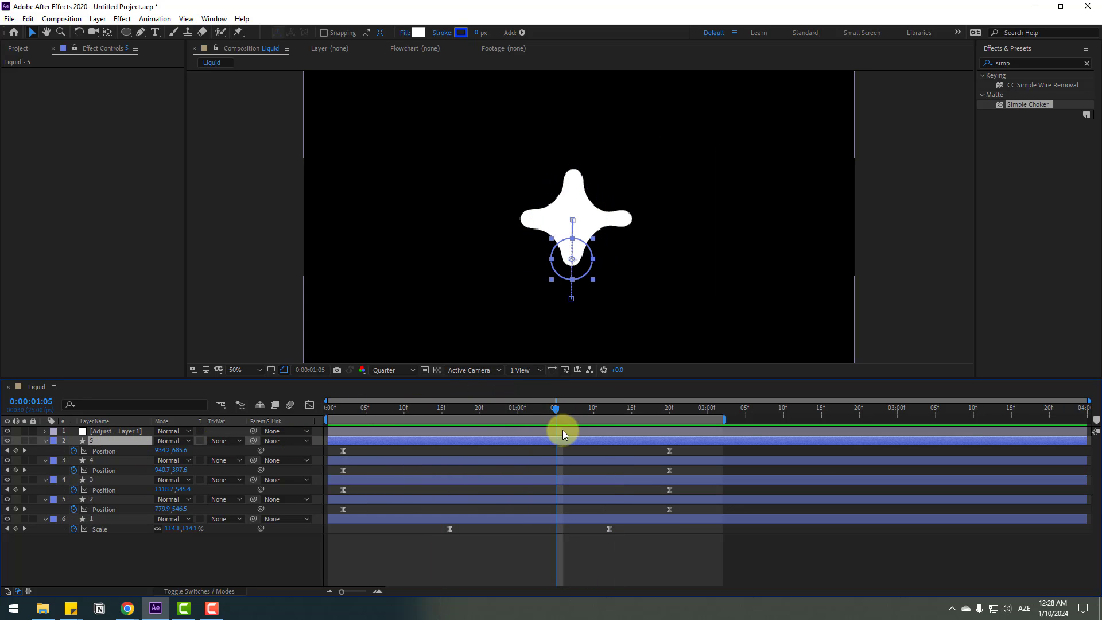
click(577, 408)
scroll(544, 301, up, 2)
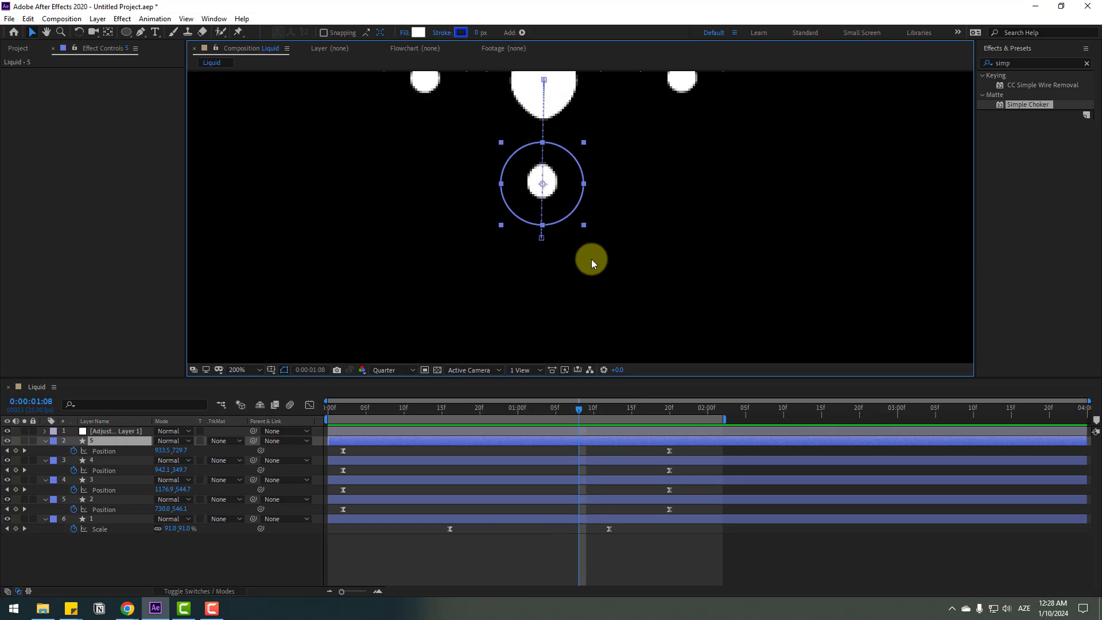
scroll(592, 260, up, 1)
drag(453, 208, 492, 320)
click(405, 369)
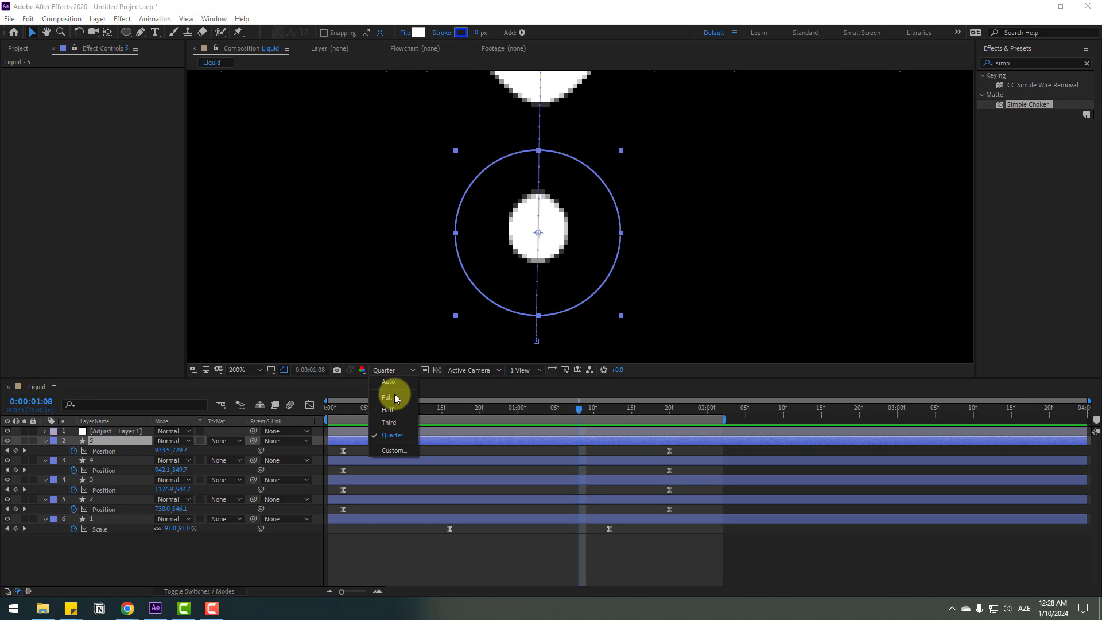
click(395, 394)
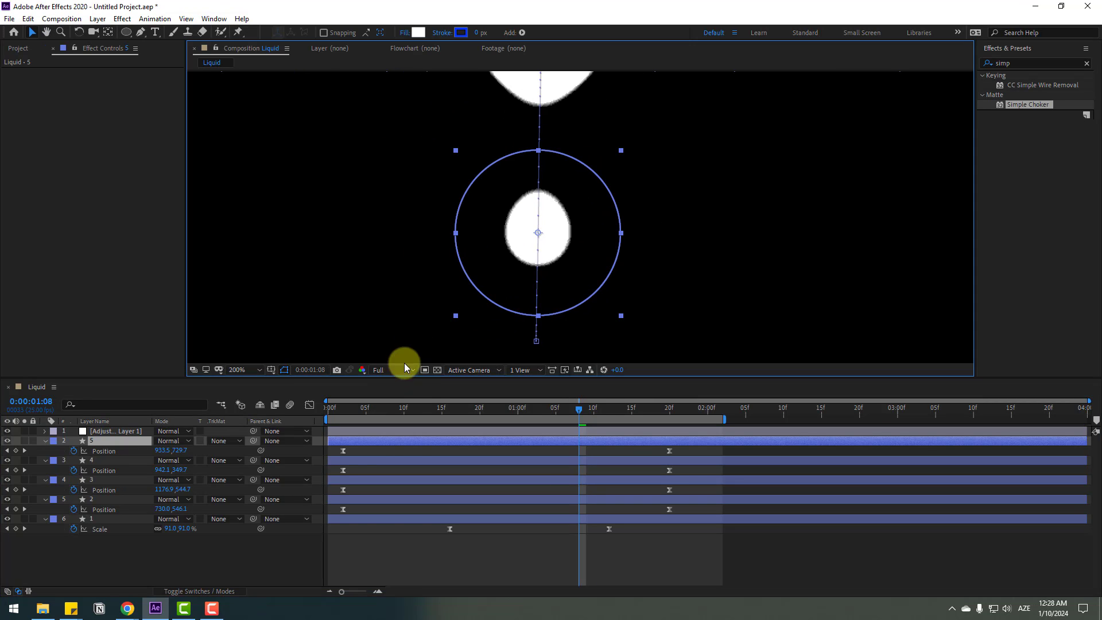
Duplicate layer 5, start the copy a few frames later and scale it down to 42%
click(93, 439)
key(ctrl+d)
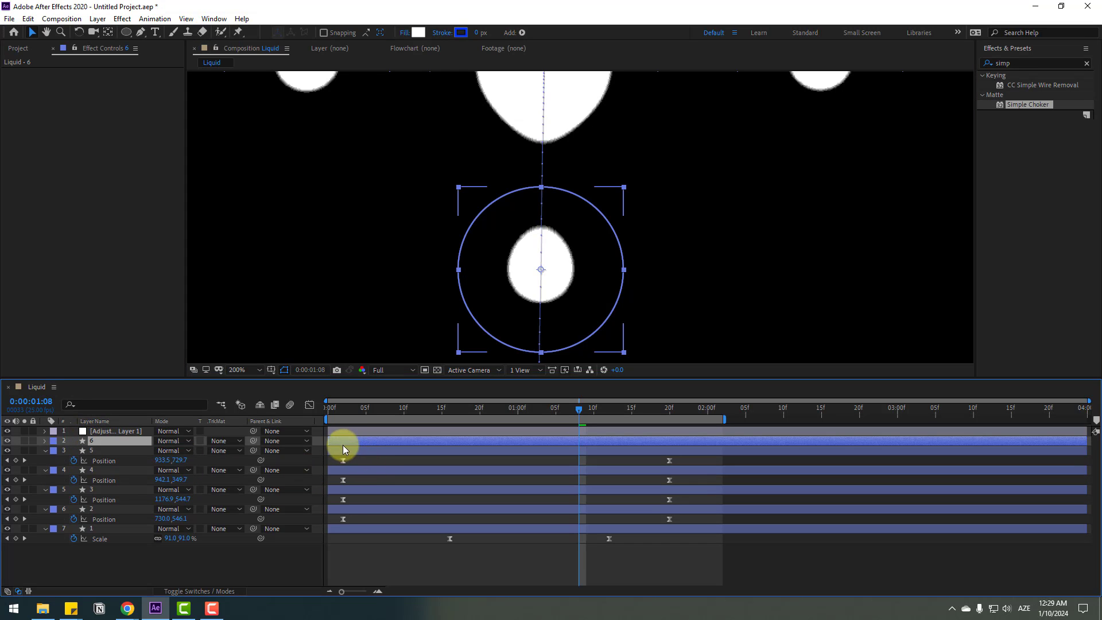
drag(343, 446, 371, 439)
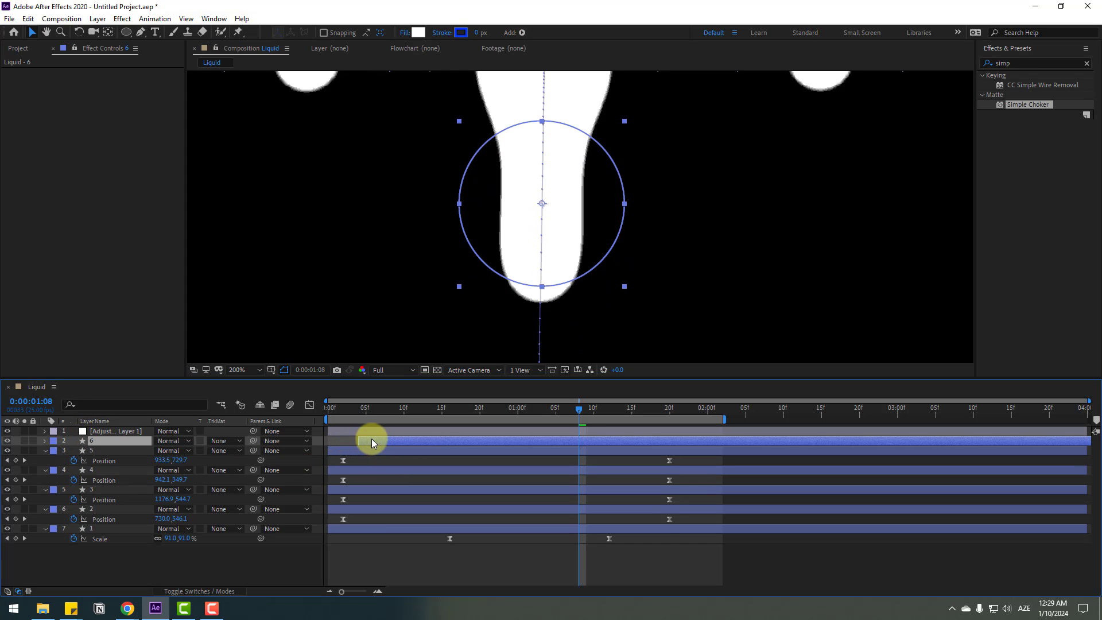
key(s)
drag(172, 450, 153, 449)
Check the trailing droplet from frame 13 to 01:09 and start it slightly later
scroll(570, 195, down, 2)
click(426, 407)
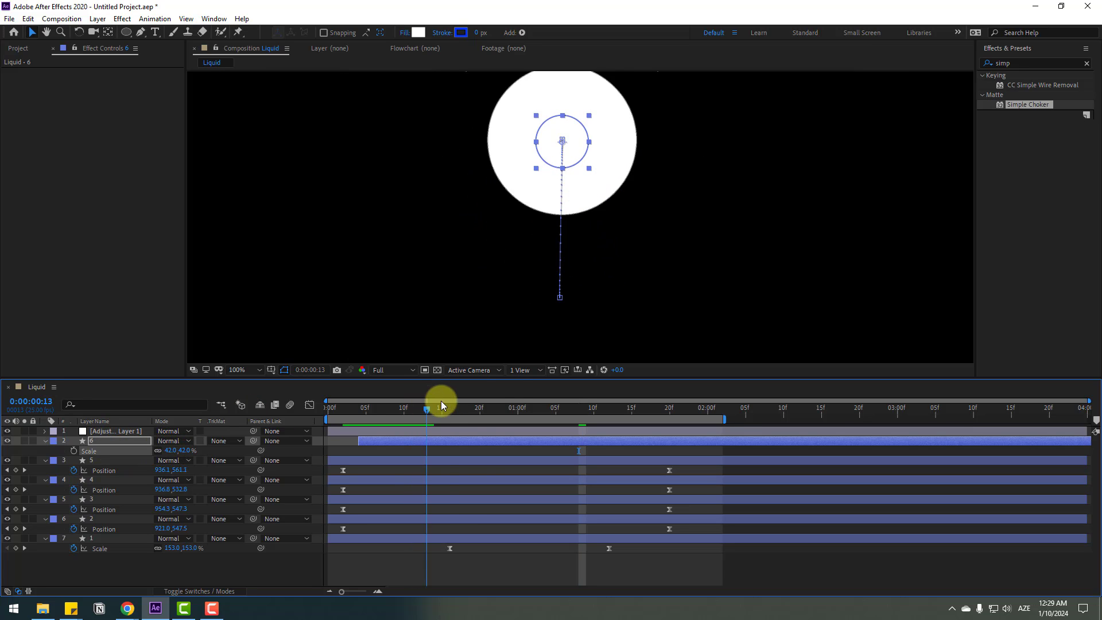
drag(441, 400, 590, 395)
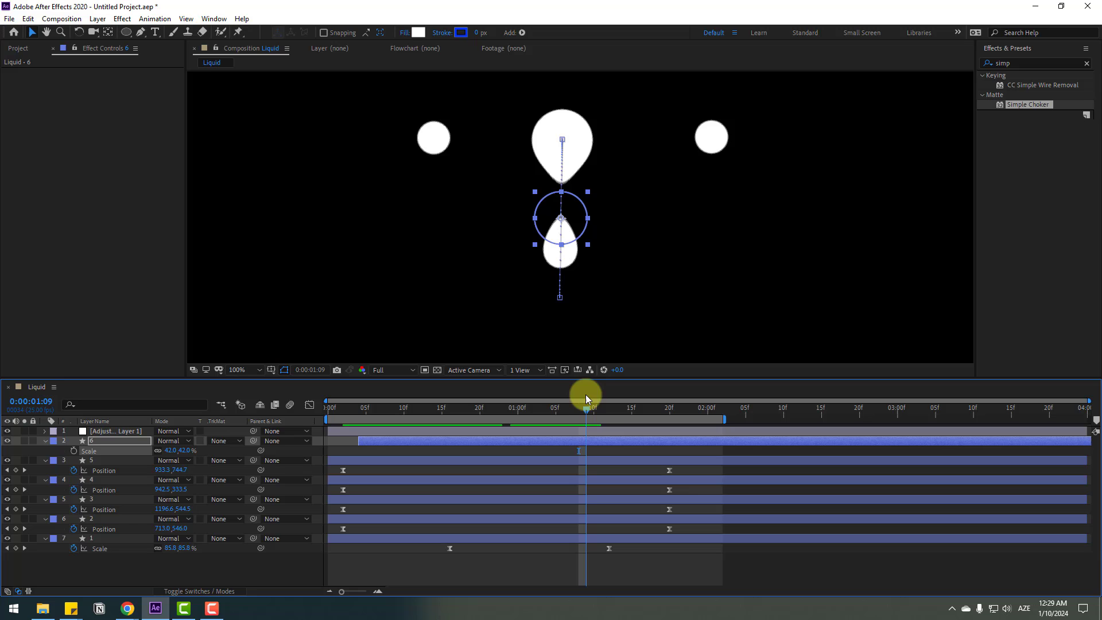
drag(585, 394, 586, 394)
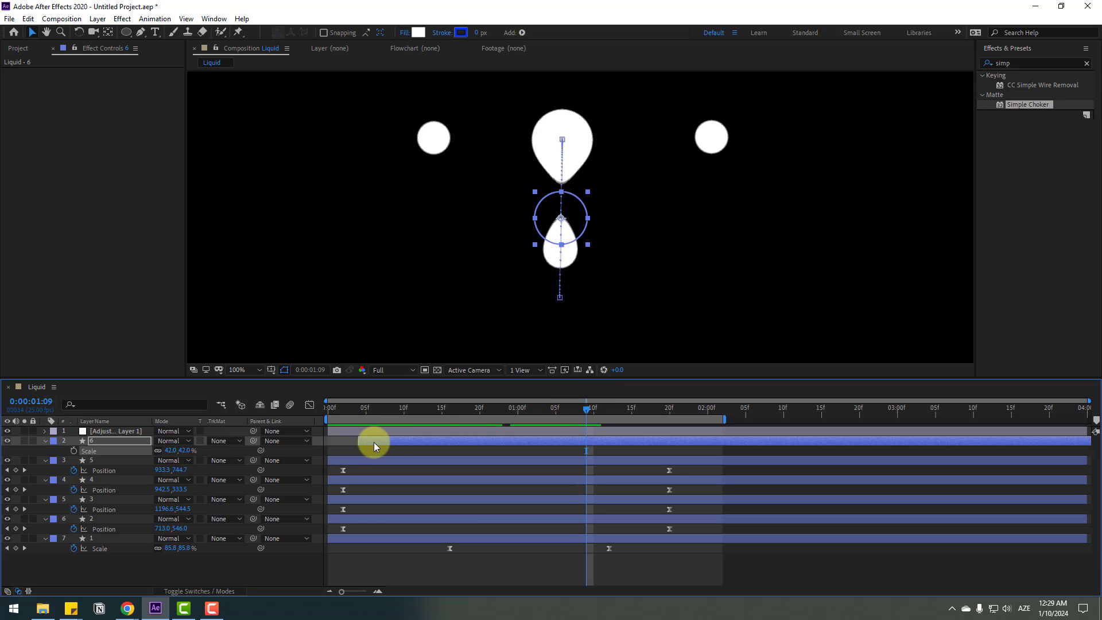
drag(374, 442, 393, 440)
Preview the droplet animation from frame 8, returning the view to 50% zoom
drag(340, 410, 579, 409)
key(comma)
key(comma)
key(space)
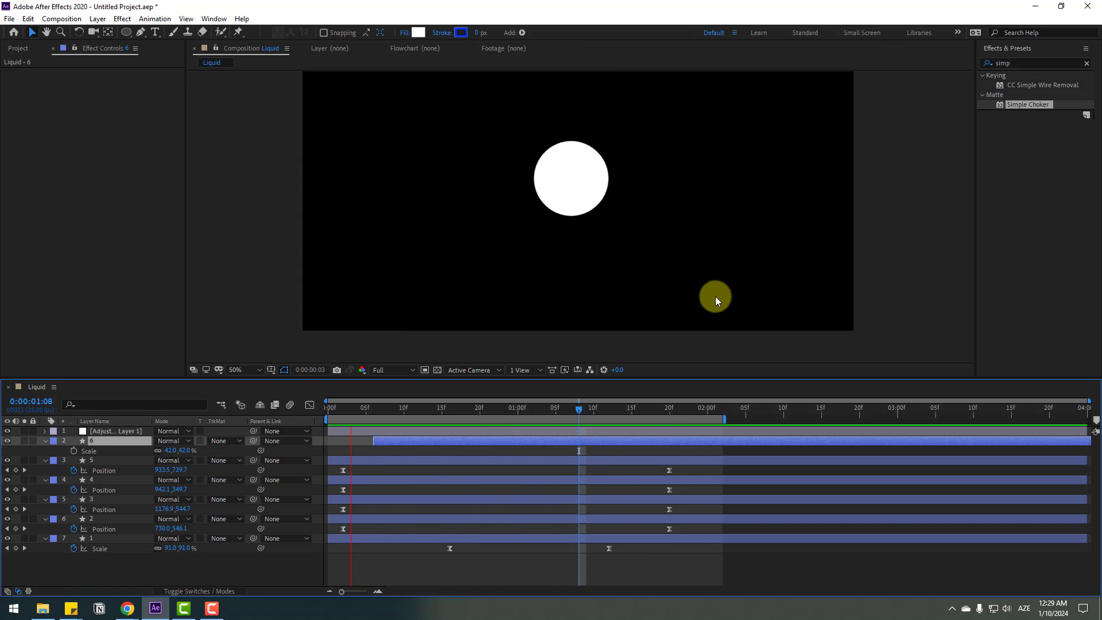
key(comma)
key(comma)
key(comma)
key(comma)
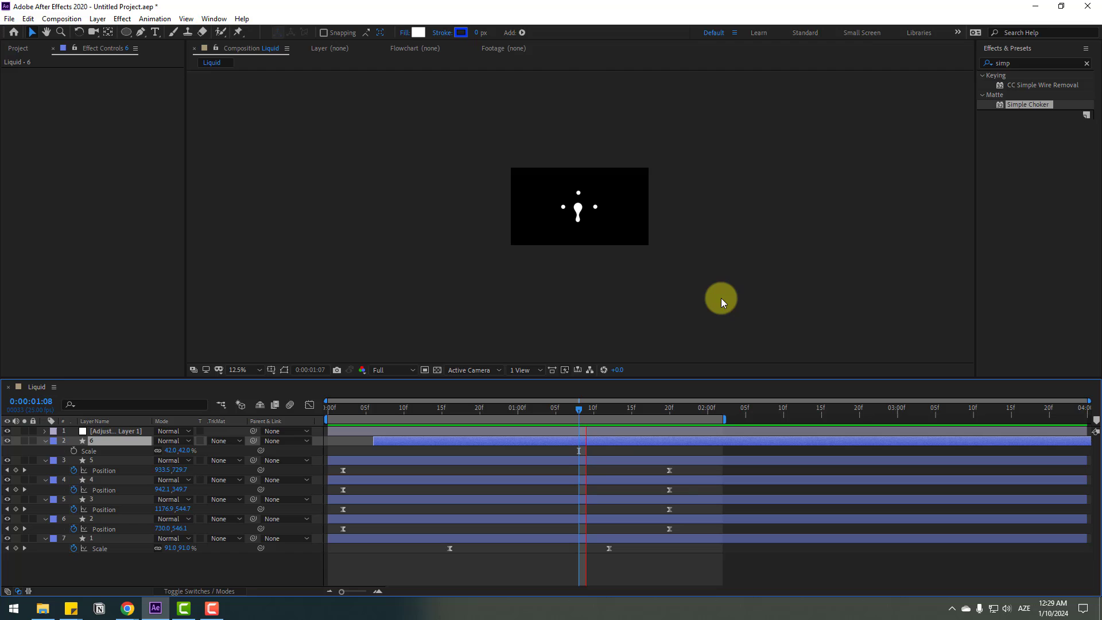
key(period)
key(period)
key(period)
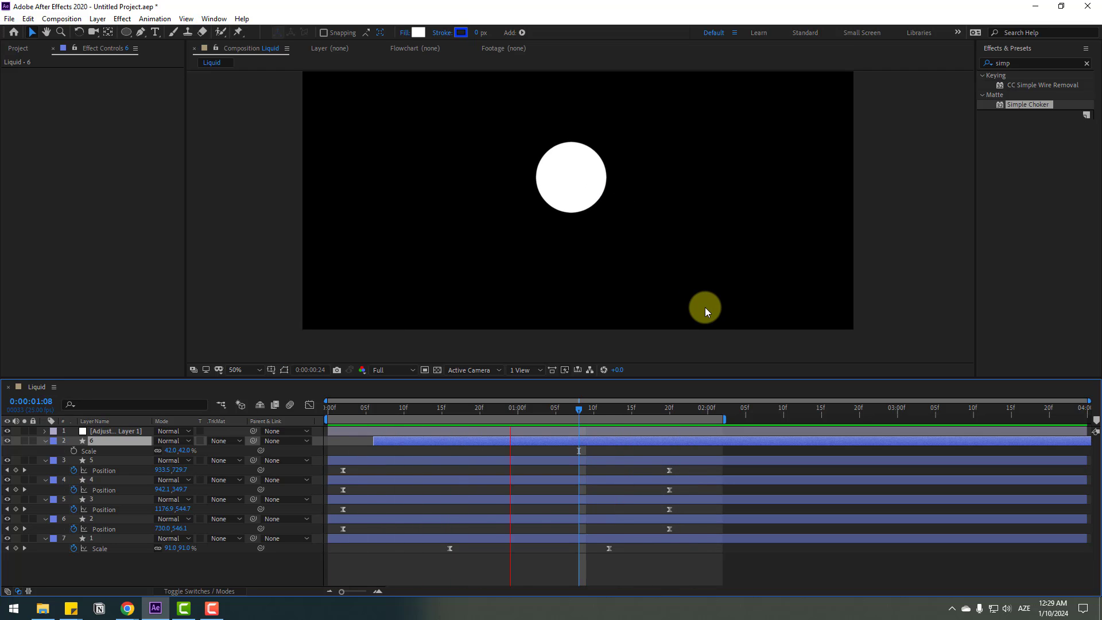
Stop the preview, select the left droplet layer 2, and return to frame 2 where the circles overlap
drag(580, 410, 678, 410)
click(674, 183)
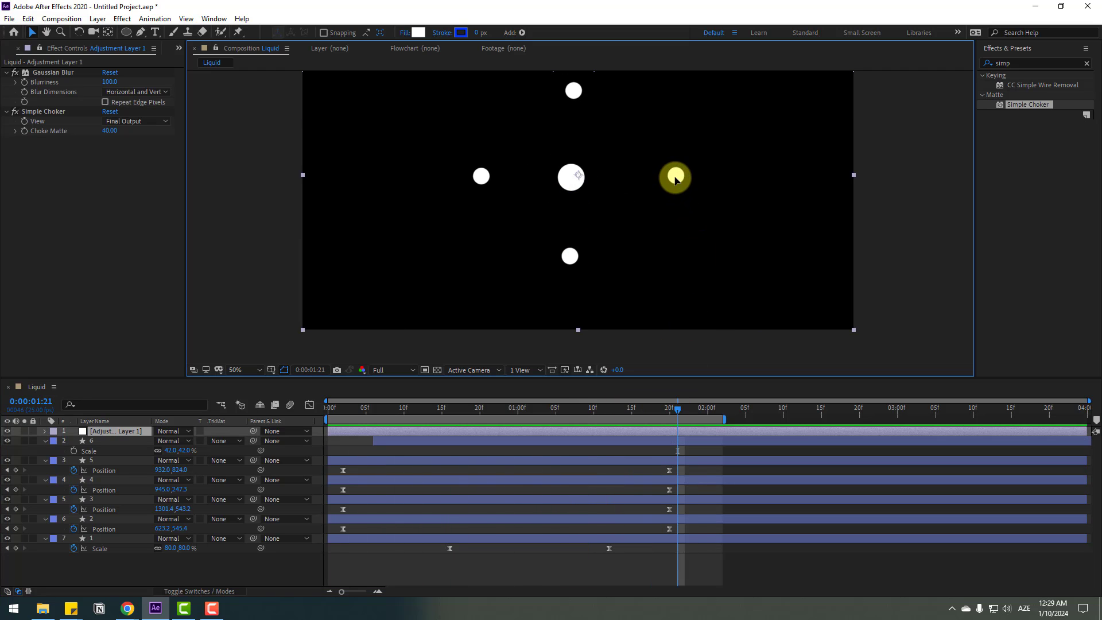
click(90, 518)
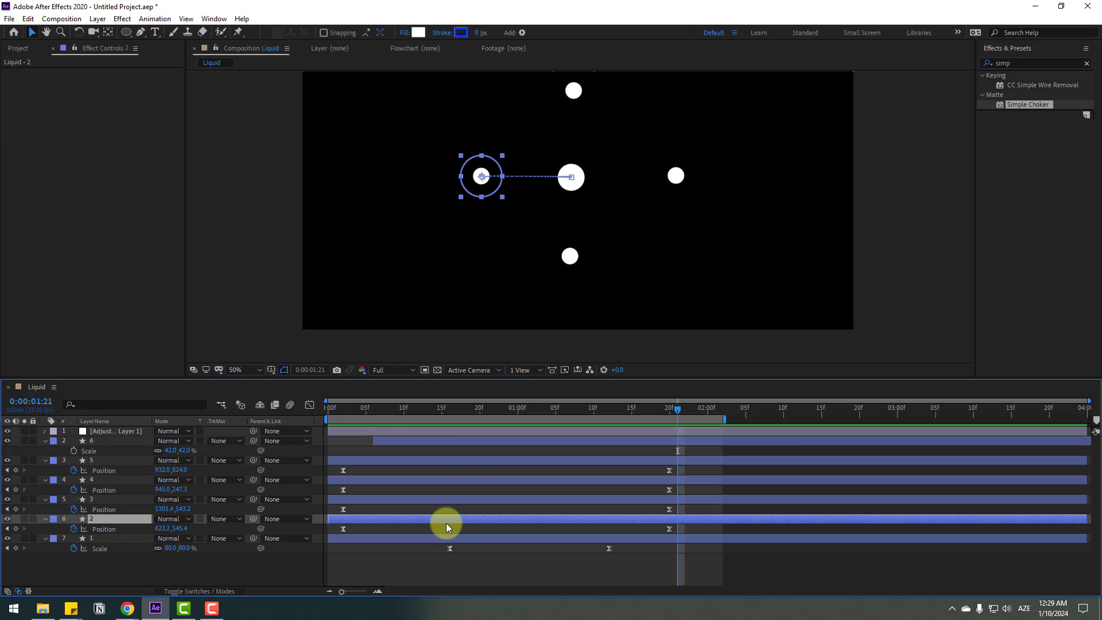
drag(377, 409, 343, 416)
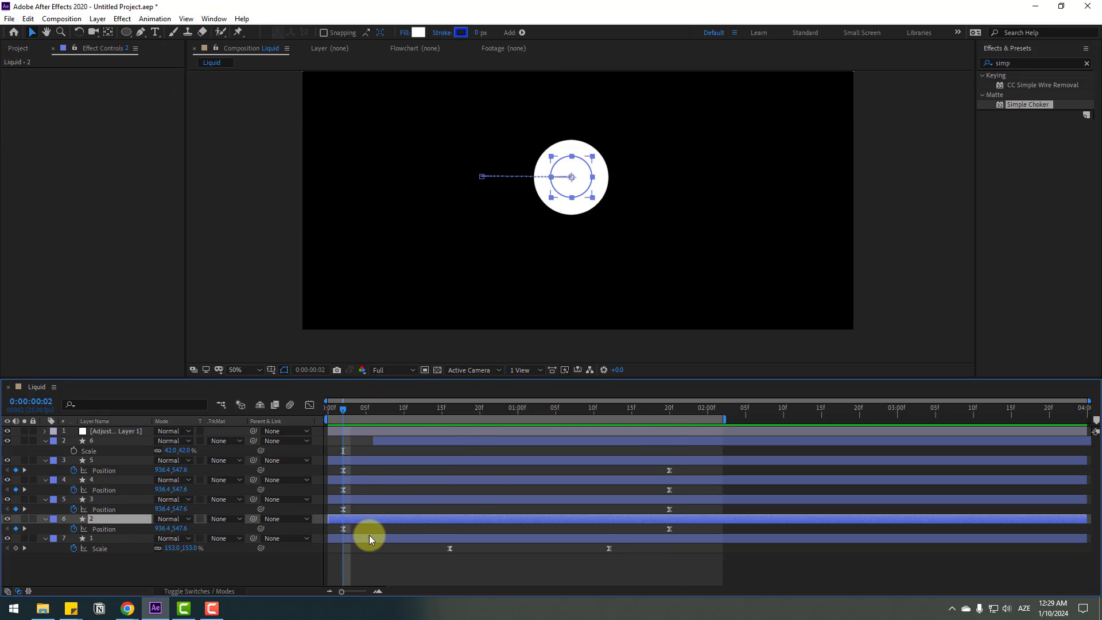
Duplicate layer 2, start the copy around frame 3, and set its Scale to 40%
key(ctrl+d)
drag(352, 525, 399, 519)
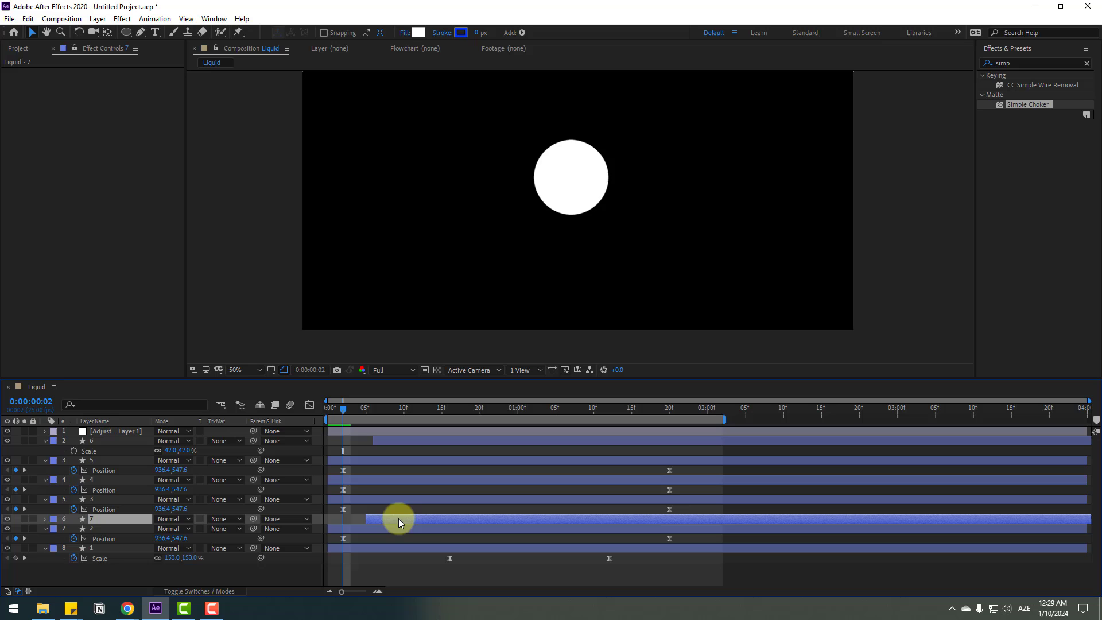
key(s)
click(169, 529)
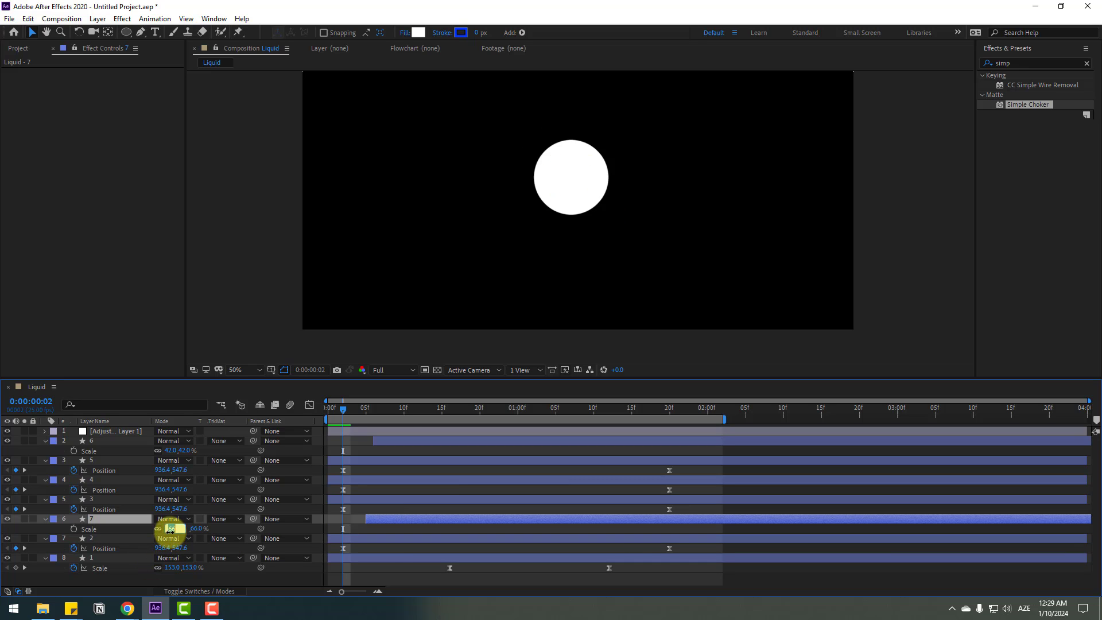
text(40)
key(Return)
Check the droplets at frame 19 and preview the animation with the layers deselected
drag(364, 408, 555, 402)
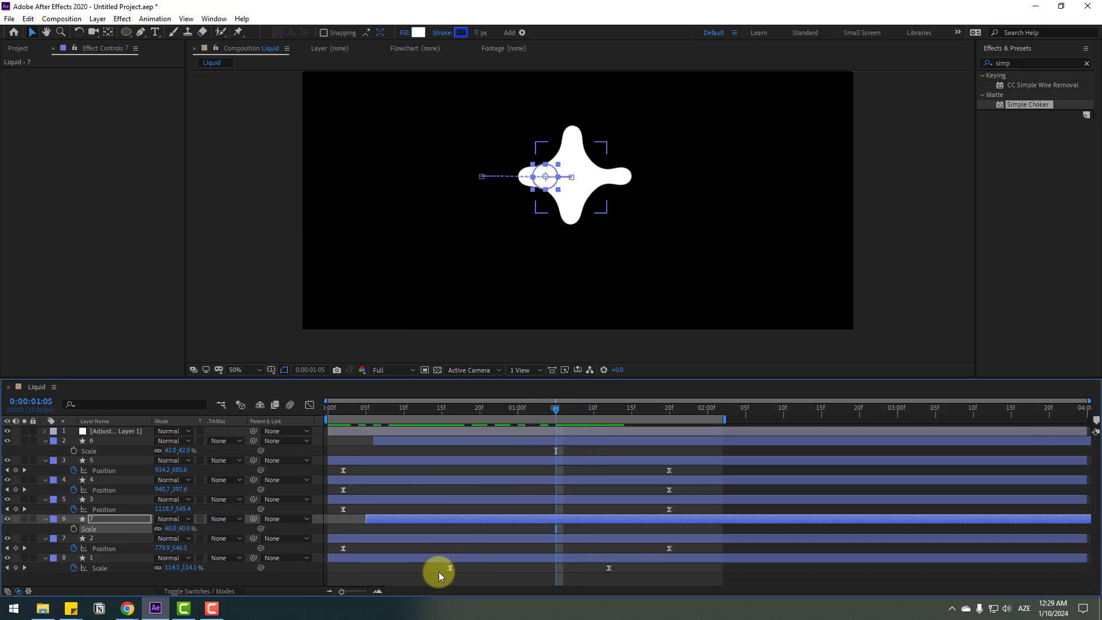
click(439, 572)
key(space)
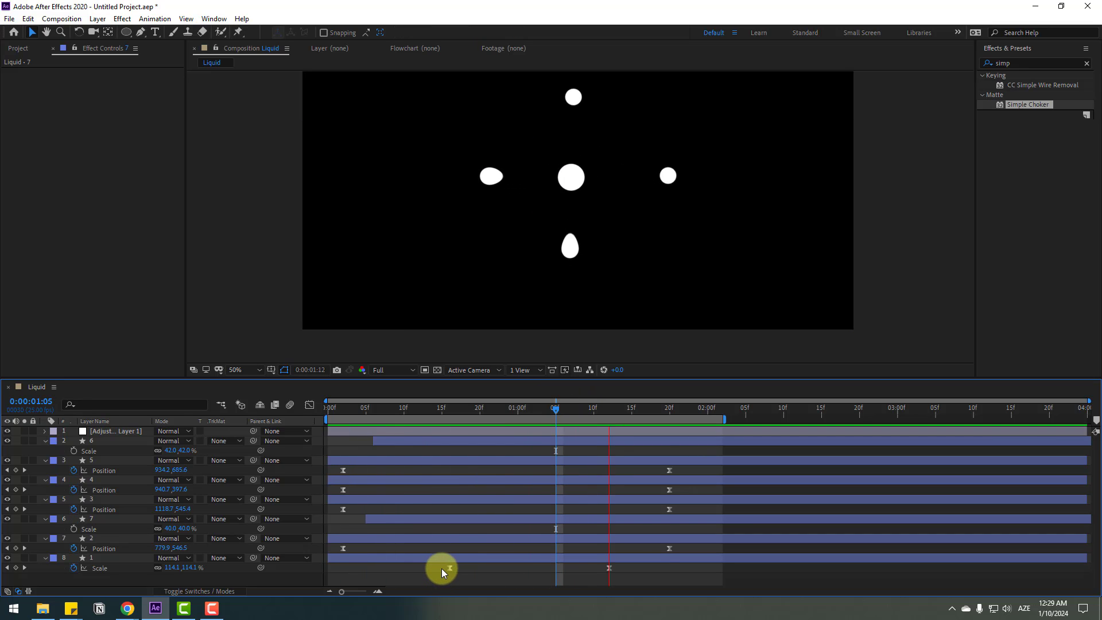
click(255, 370)
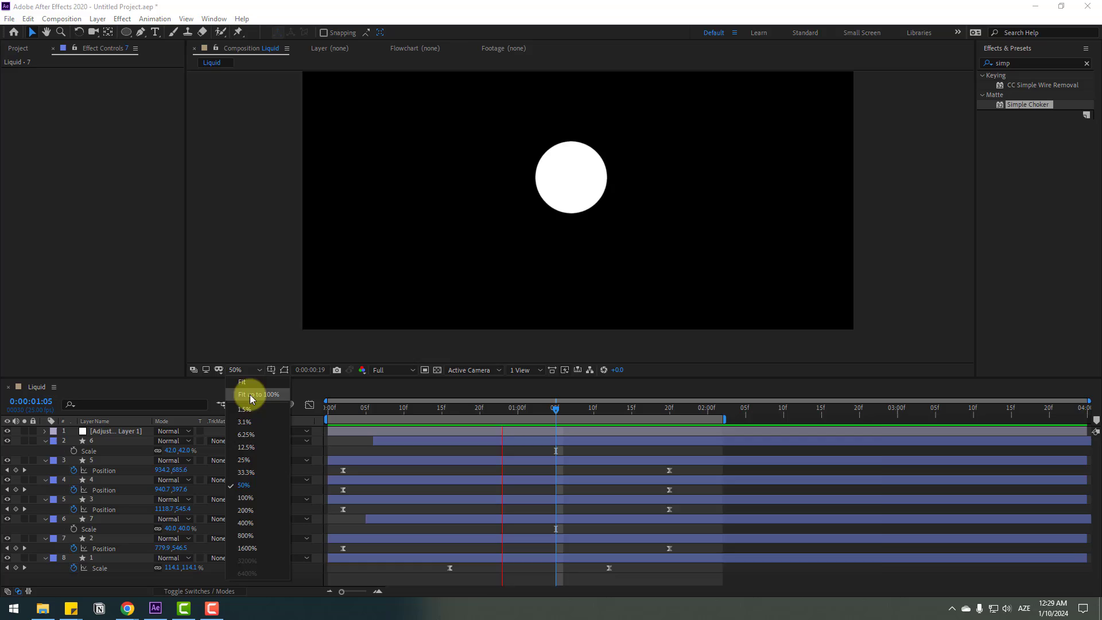